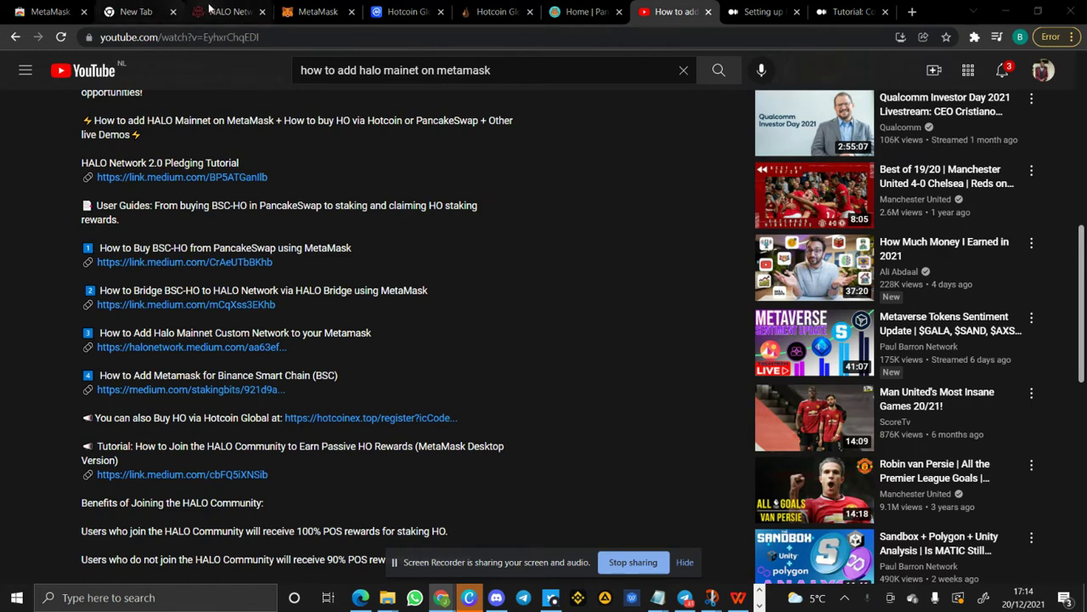
- Switch from the YouTube tutorial to the HALO Network bridge page tab
click(225, 19)
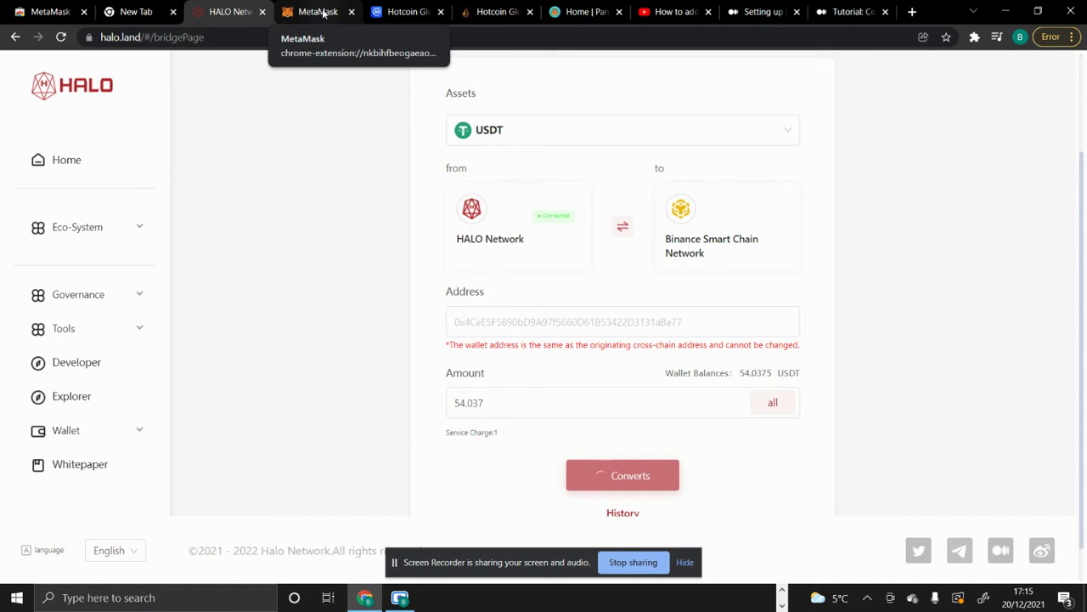
- In MetaMask, open the HALO Mainnet network list and choose Add Network
click(324, 14)
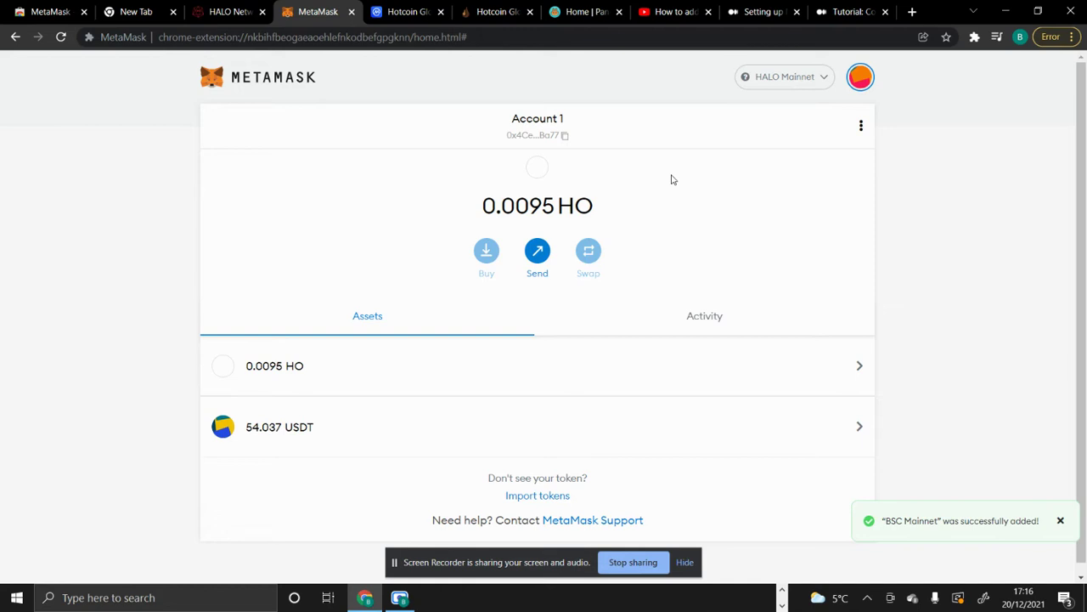
click(805, 85)
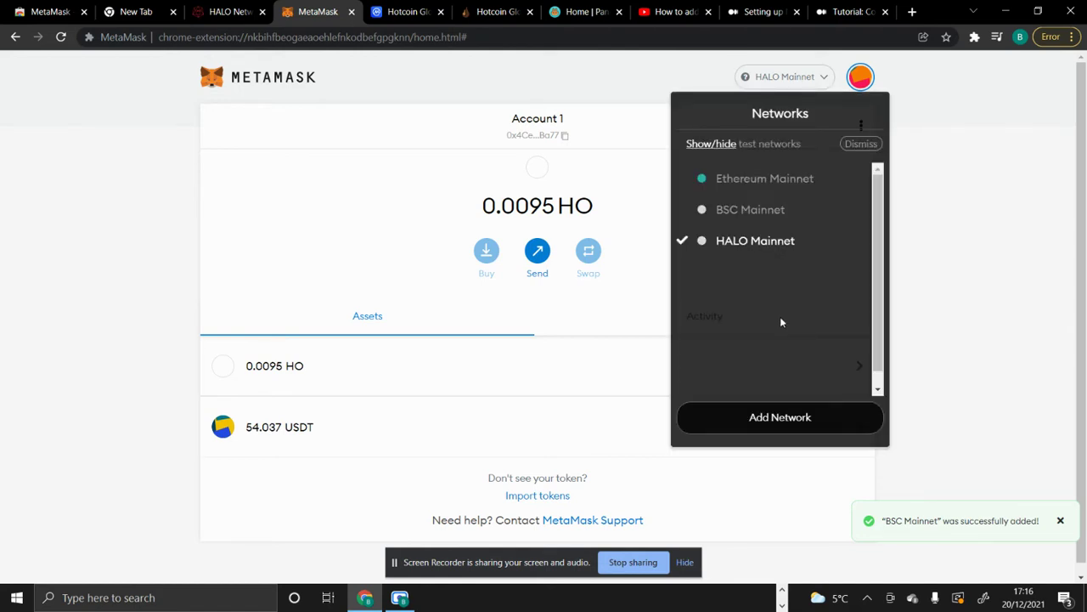
click(782, 423)
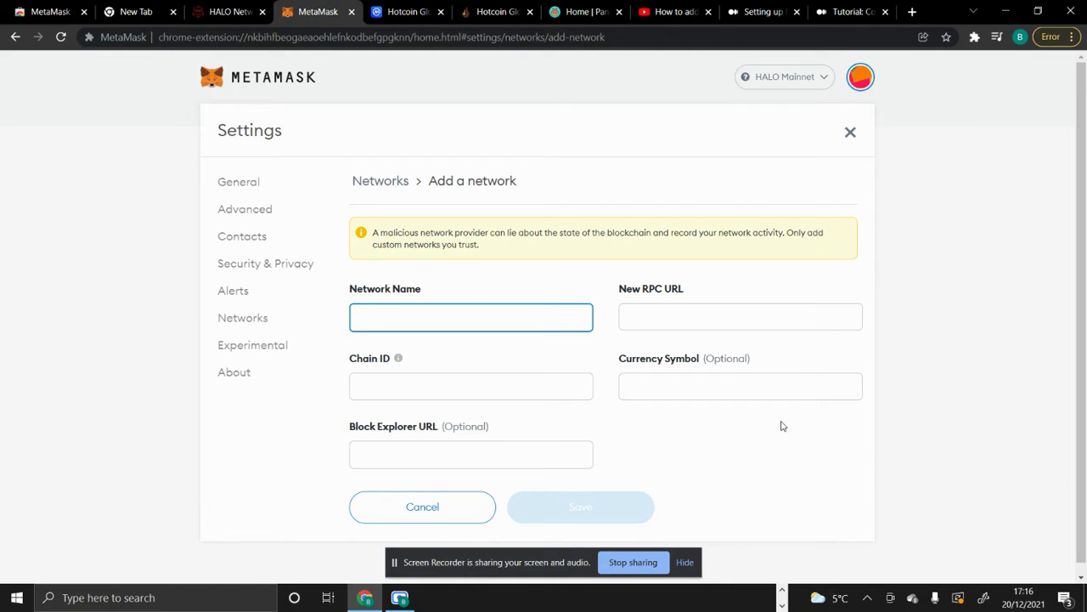
- Check the HALO network details in the Medium tutorial, then close MetaMask's Add a network form and Settings
click(849, 11)
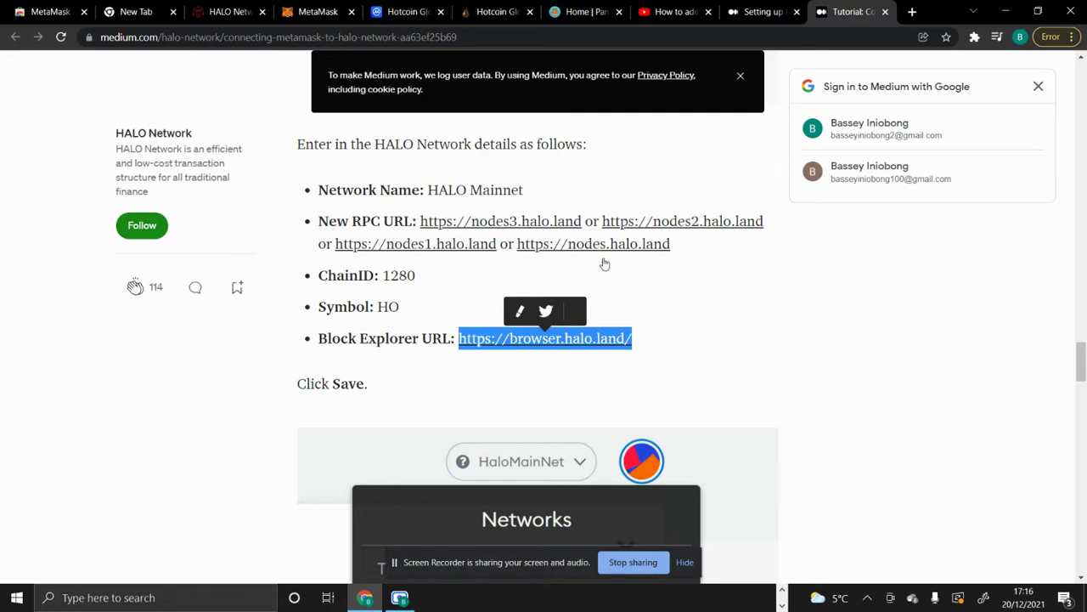
click(813, 326)
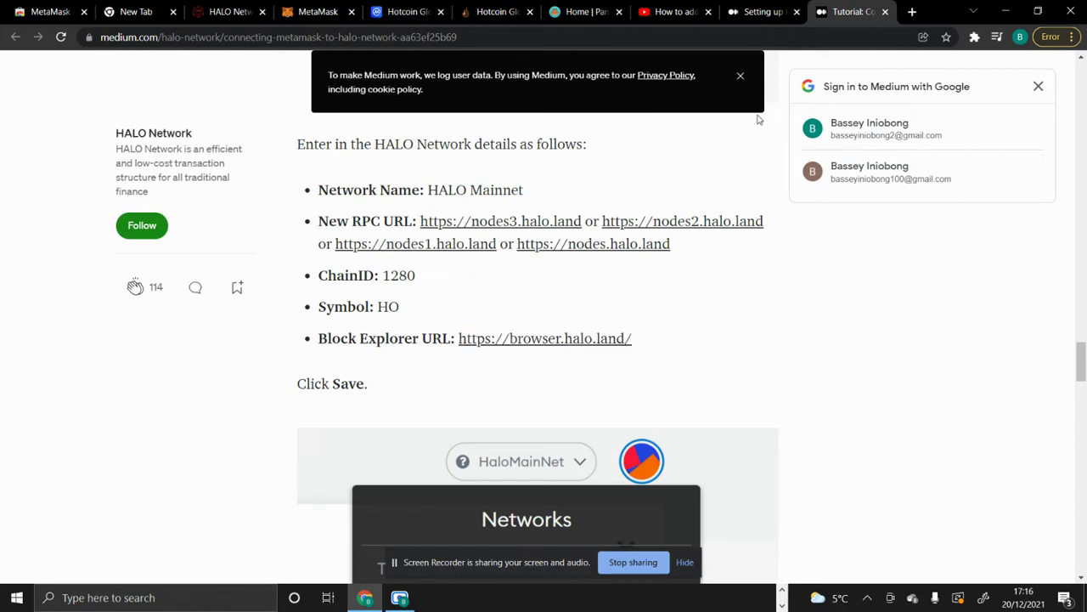
click(330, 13)
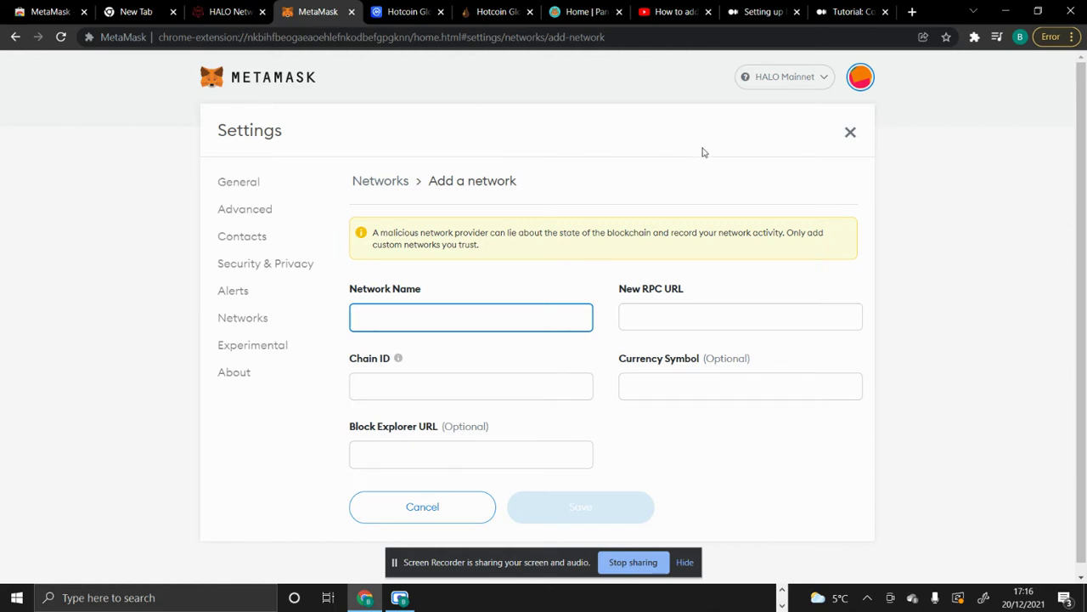
click(851, 136)
click(851, 134)
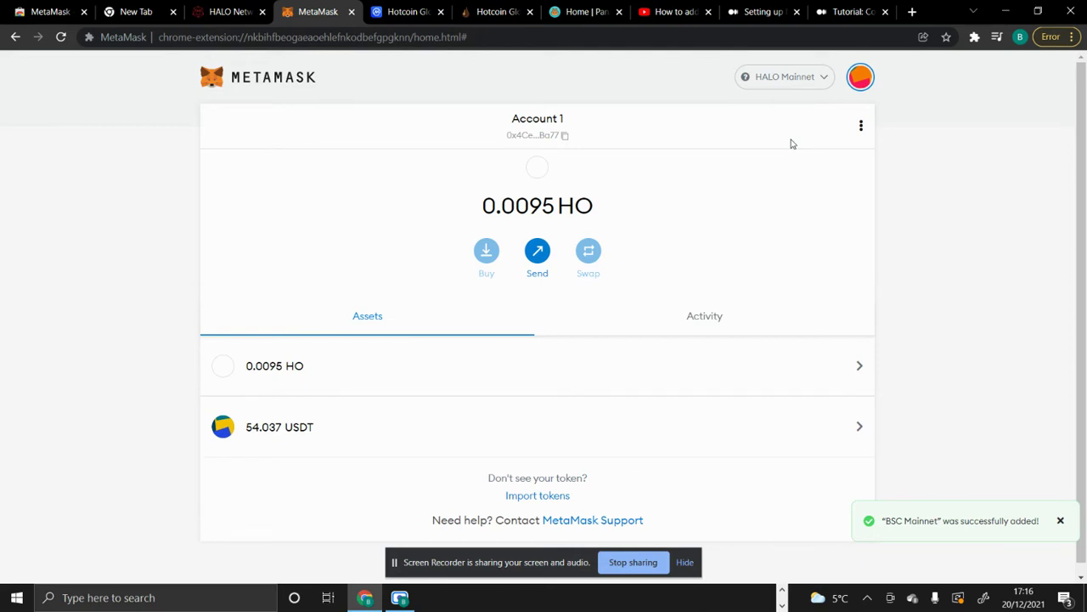
- Switch the wallet to BSC Mainnet and scroll through its BNB, USDT, ROYA and BSC-HO balances
click(781, 81)
click(751, 209)
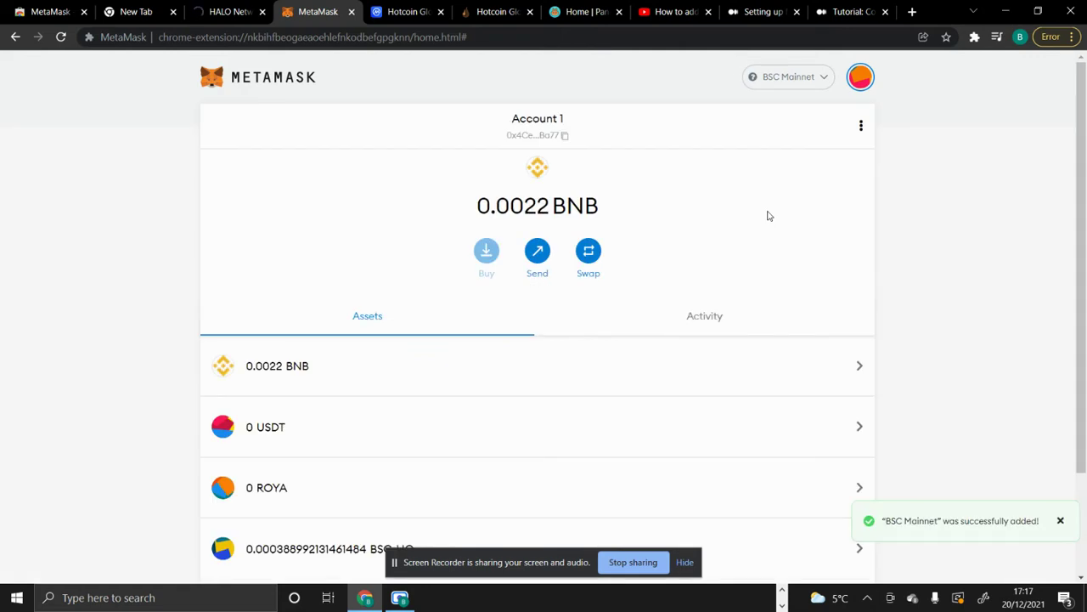
scroll(549, 384, down, 2)
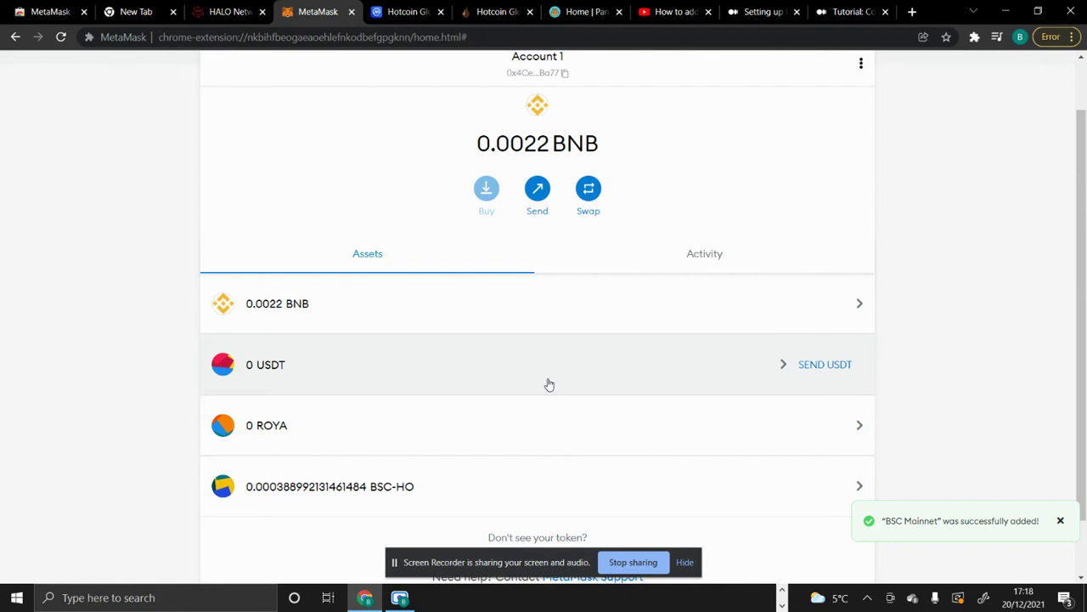
- Scroll the MetaMask asset list, then move to the Home | PancakeSwap tab
scroll(621, 391, down, 1)
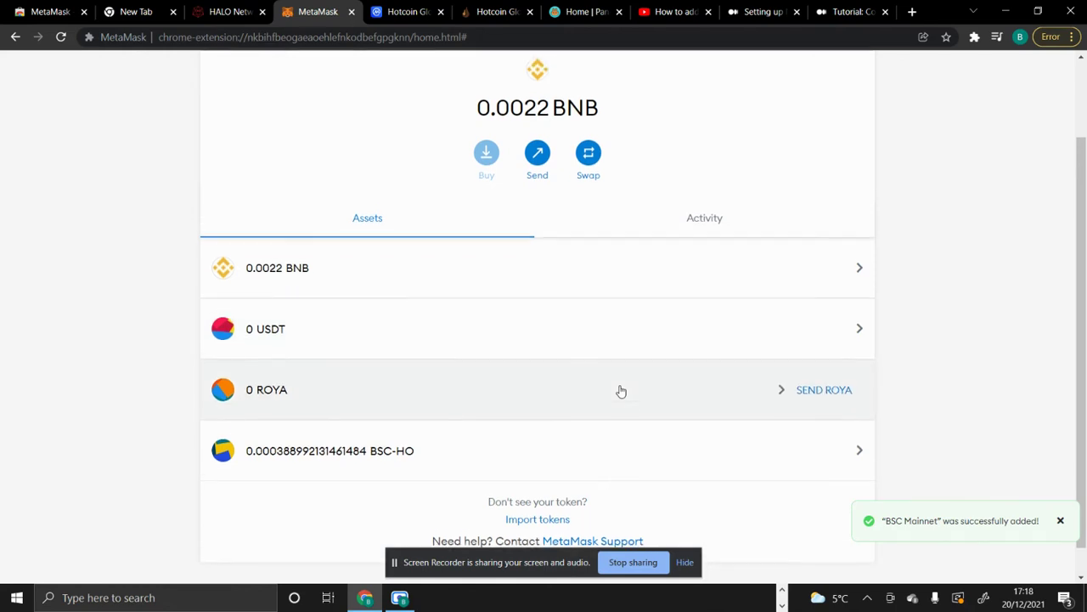
scroll(621, 390, up, 1)
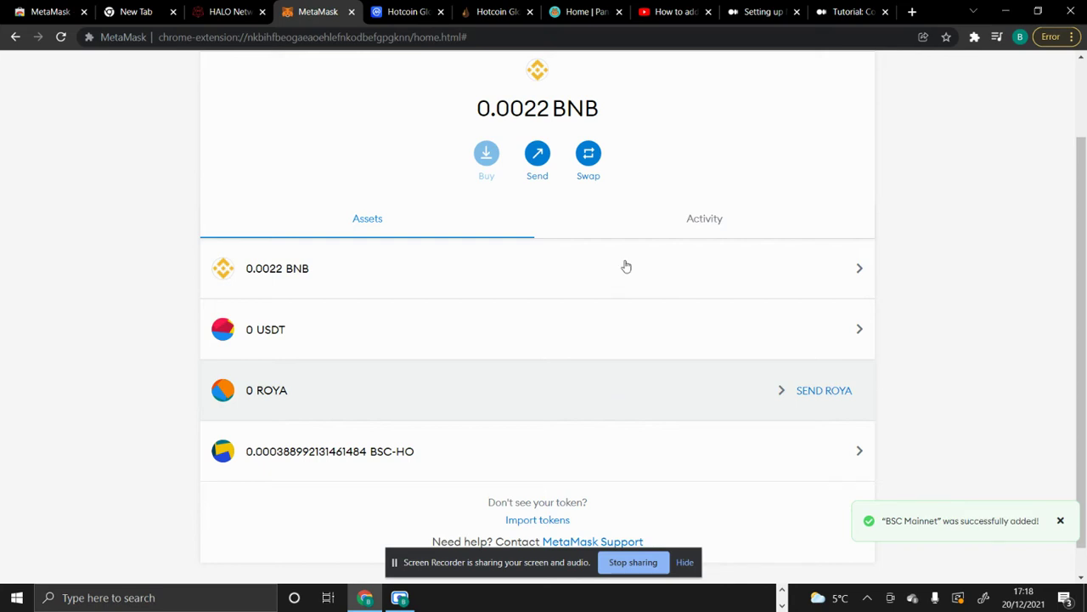
click(581, 17)
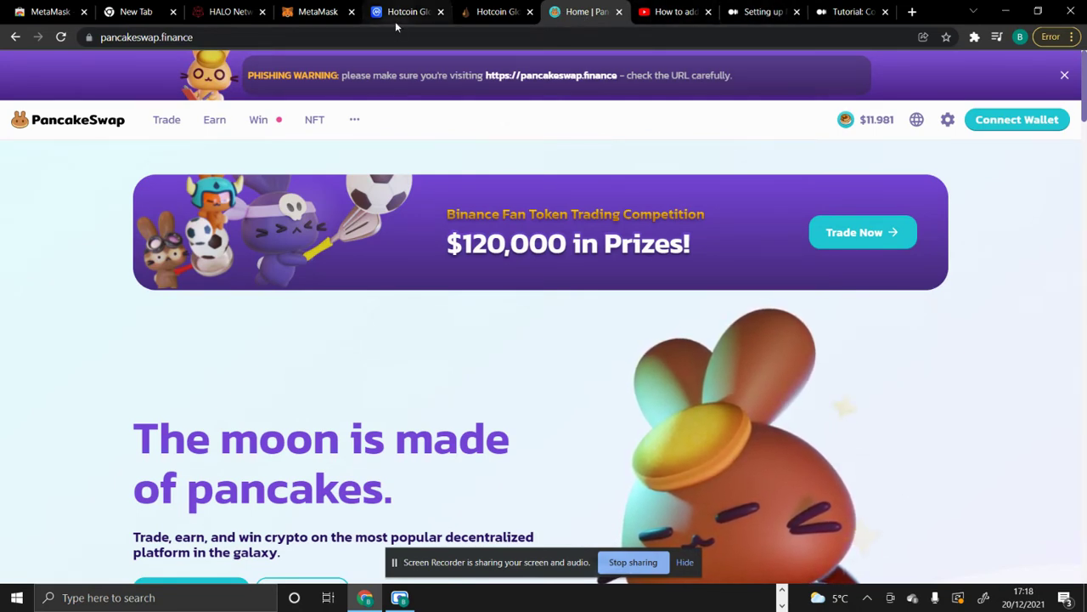
- After a quick look back at MetaMask, connect its Account 1 to PancakeSwap through Connect Wallet
click(316, 11)
scroll(518, 238, up, 1)
scroll(531, 250, up, 1)
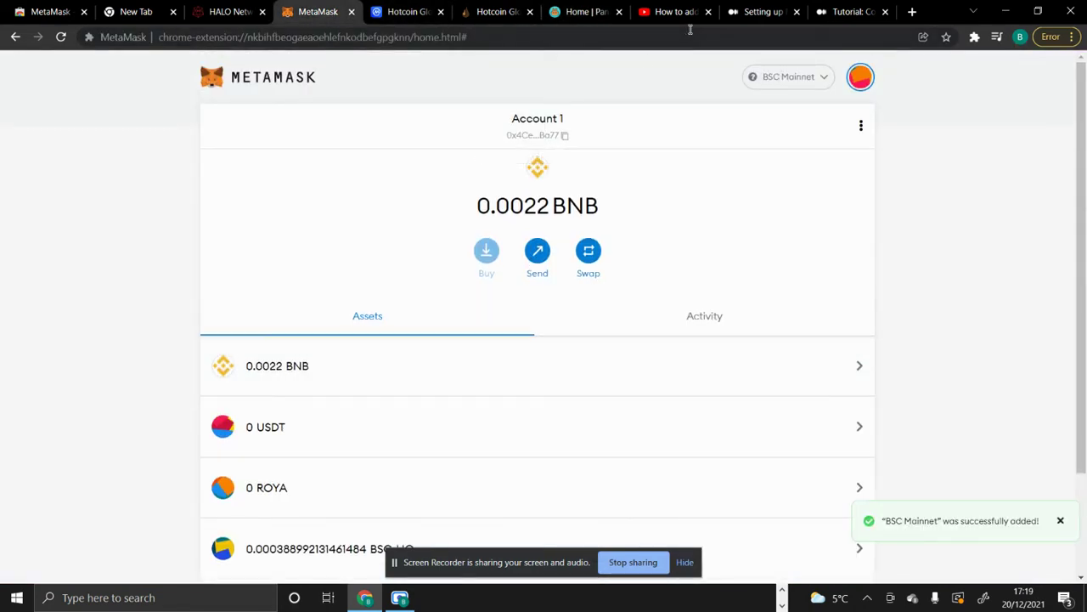
click(561, 11)
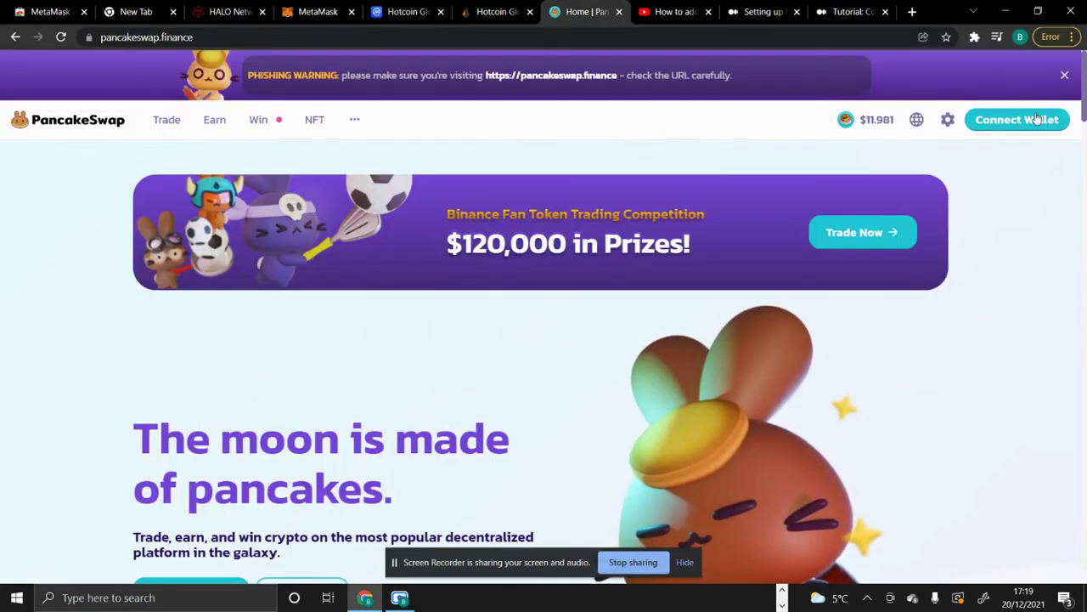
click(1036, 119)
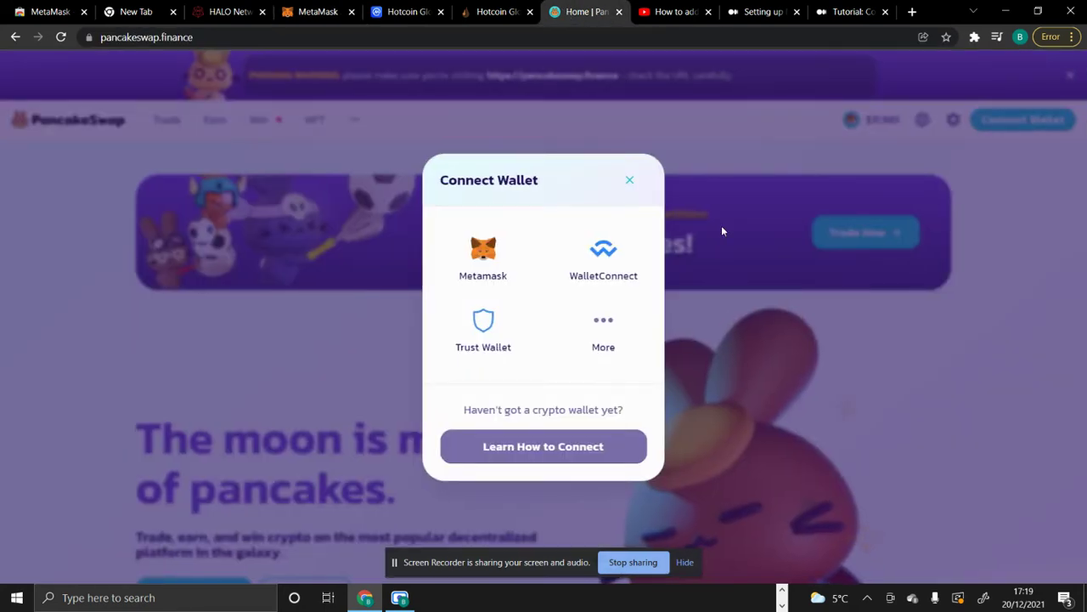
click(484, 253)
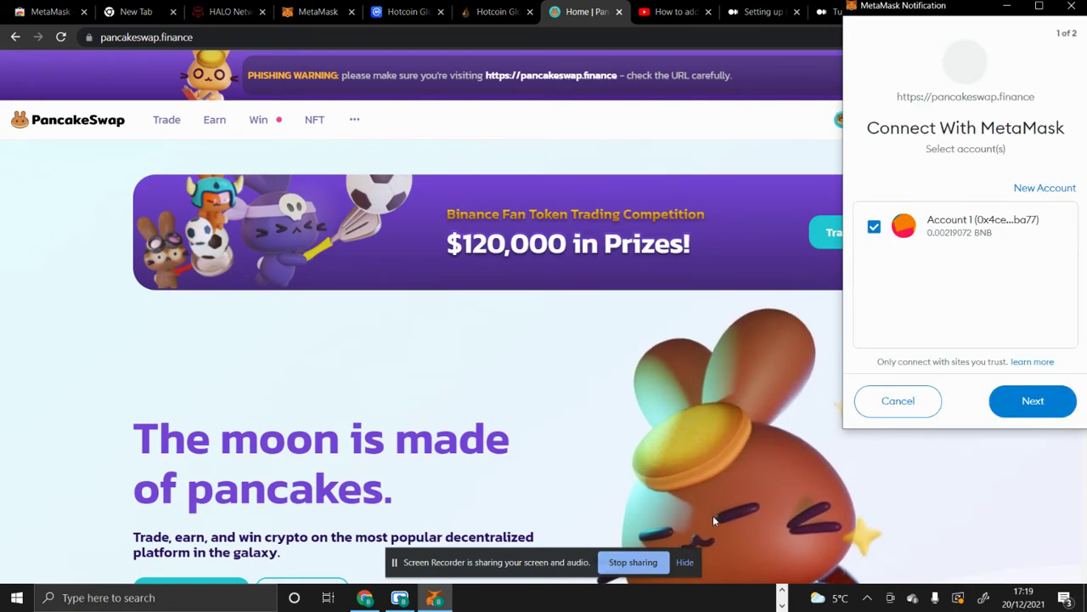
click(1033, 400)
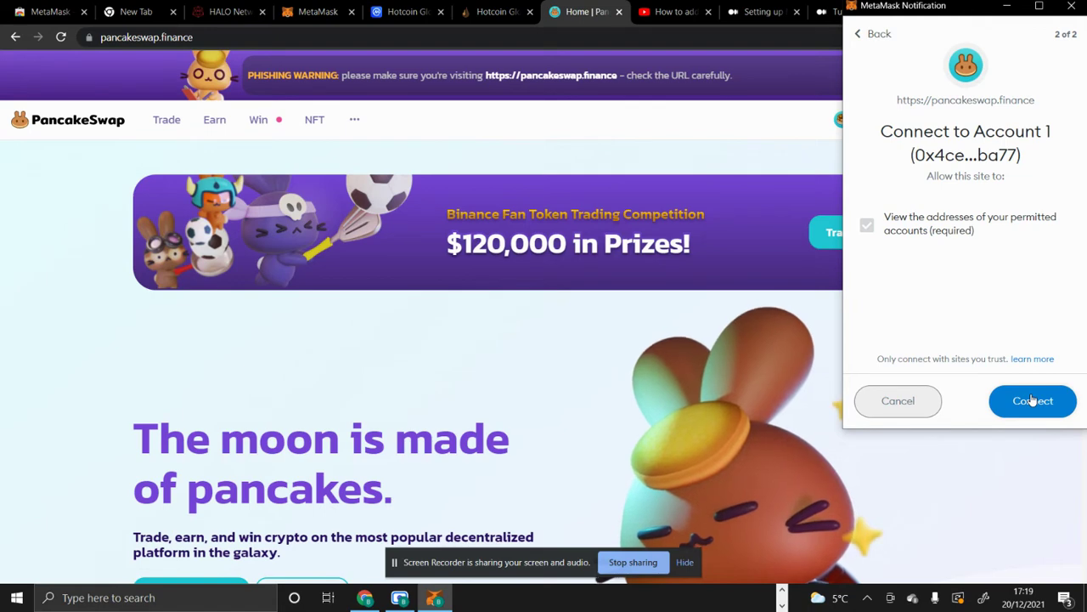
click(1032, 400)
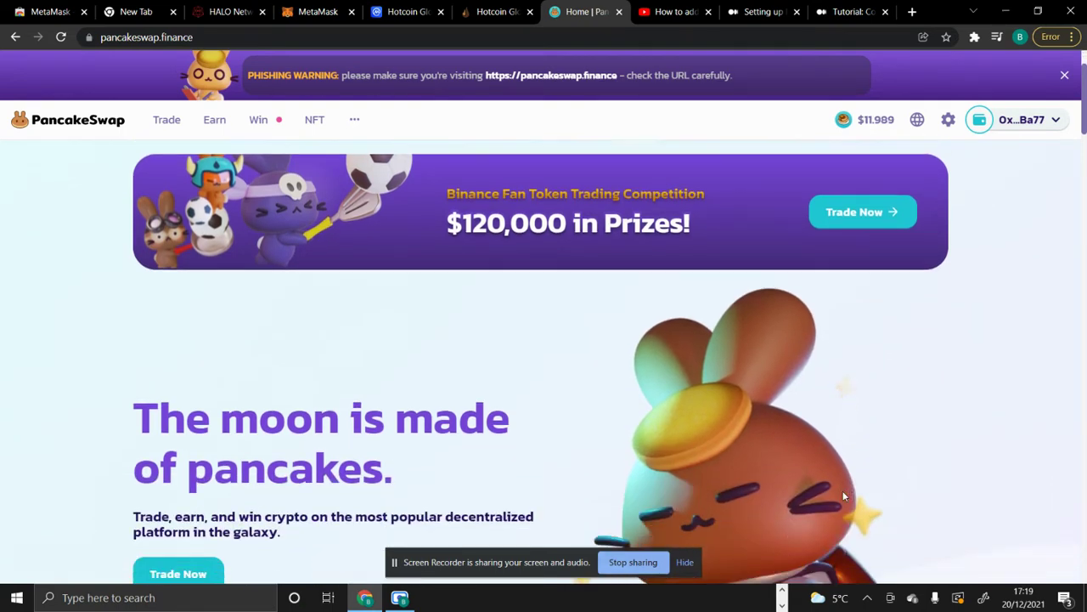
- Scroll the PancakeSwap home page, then open Trade > Exchange showing the BNB-to-CAKE swap
scroll(844, 496, down, 1)
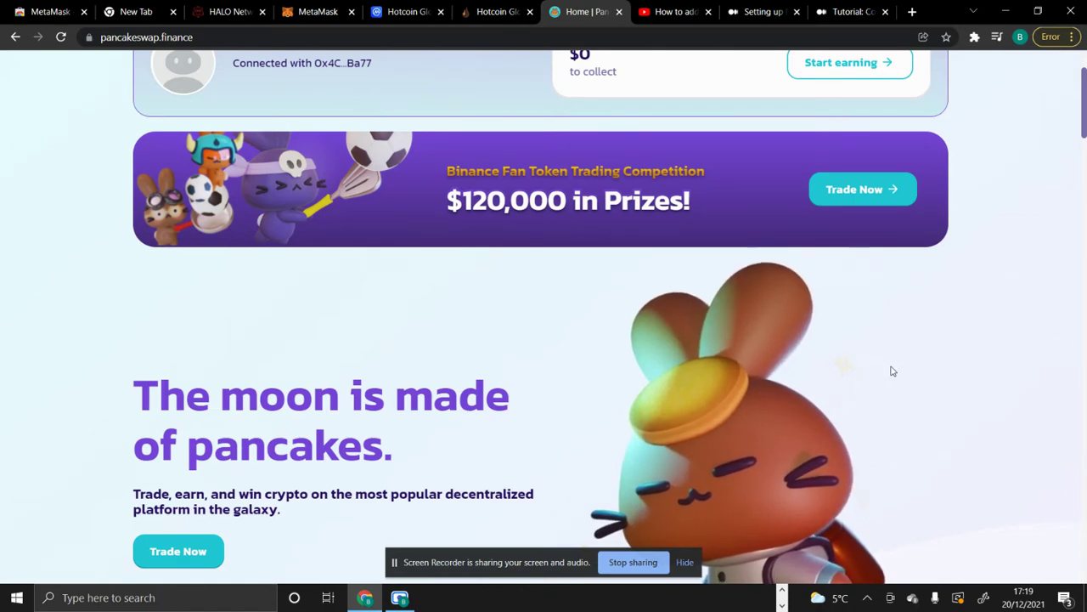
scroll(891, 371, up, 1)
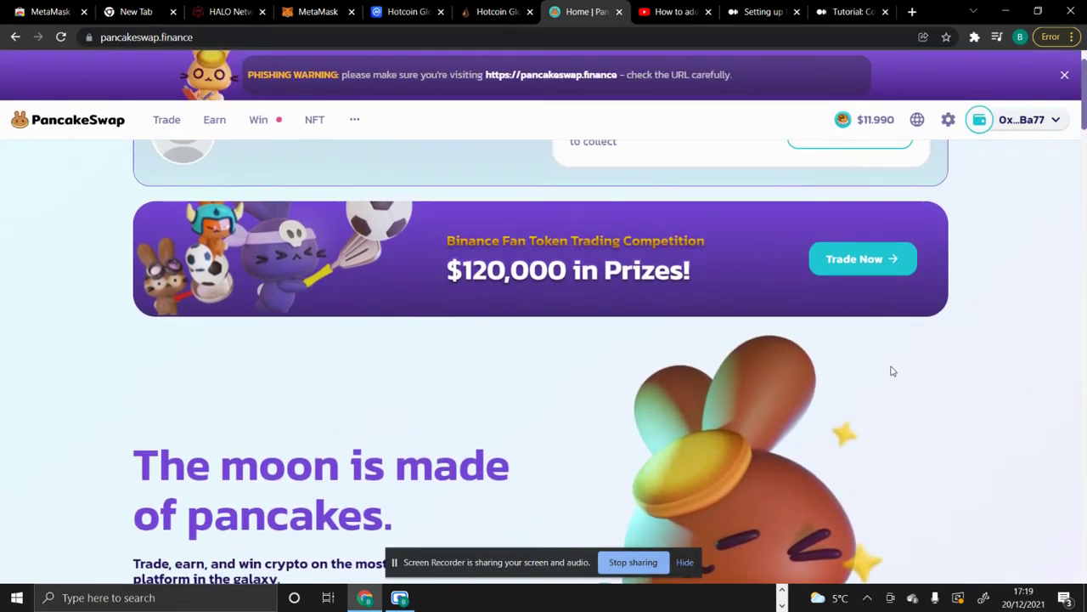
scroll(891, 371, up, 1)
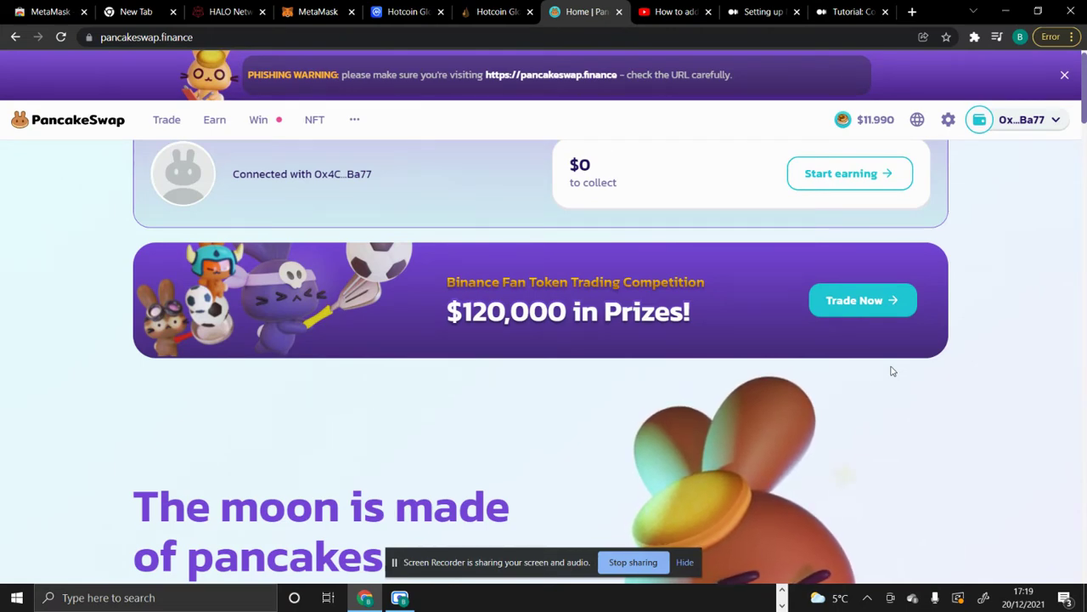
scroll(892, 371, down, 3)
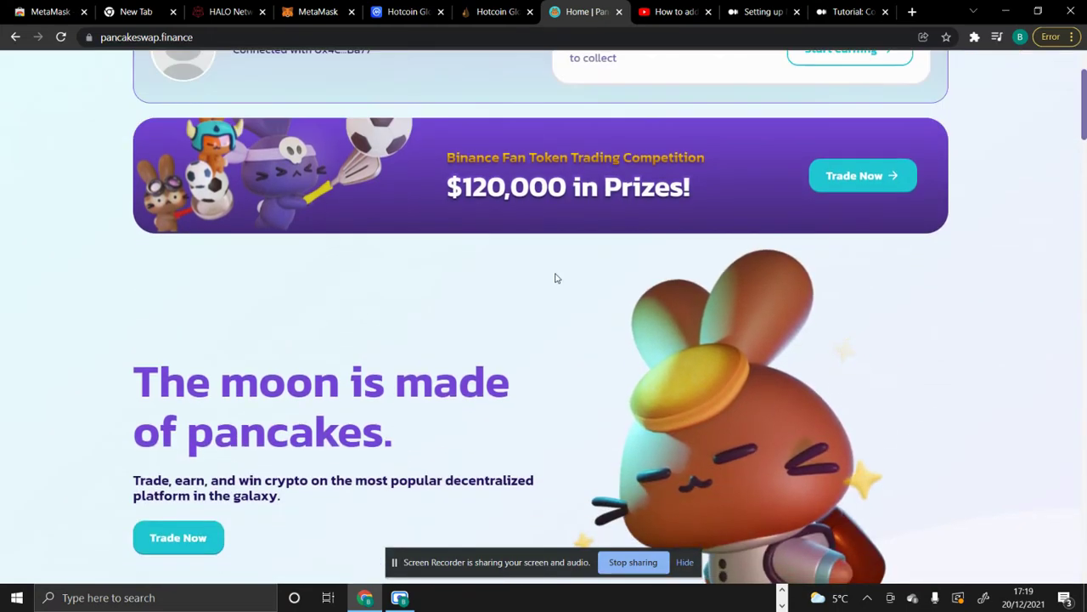
scroll(527, 357, up, 1)
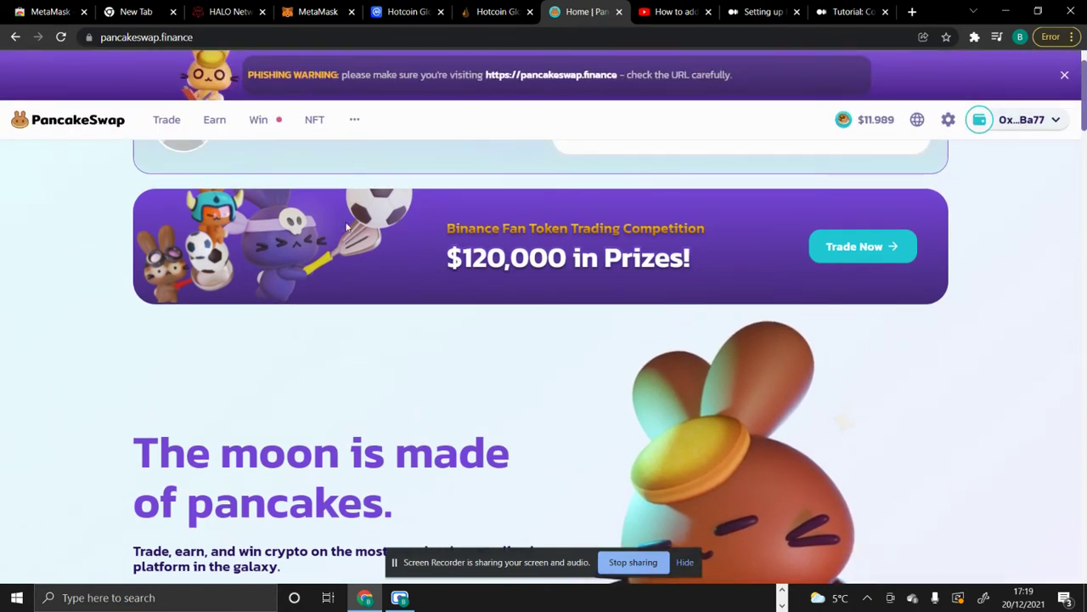
click(170, 117)
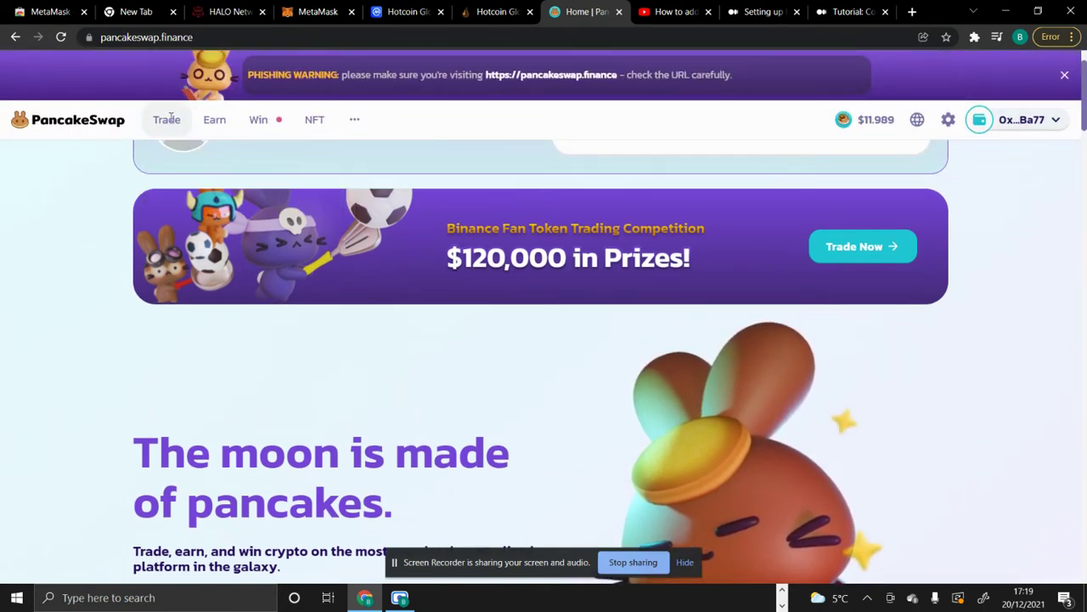
mouse_move(169, 119)
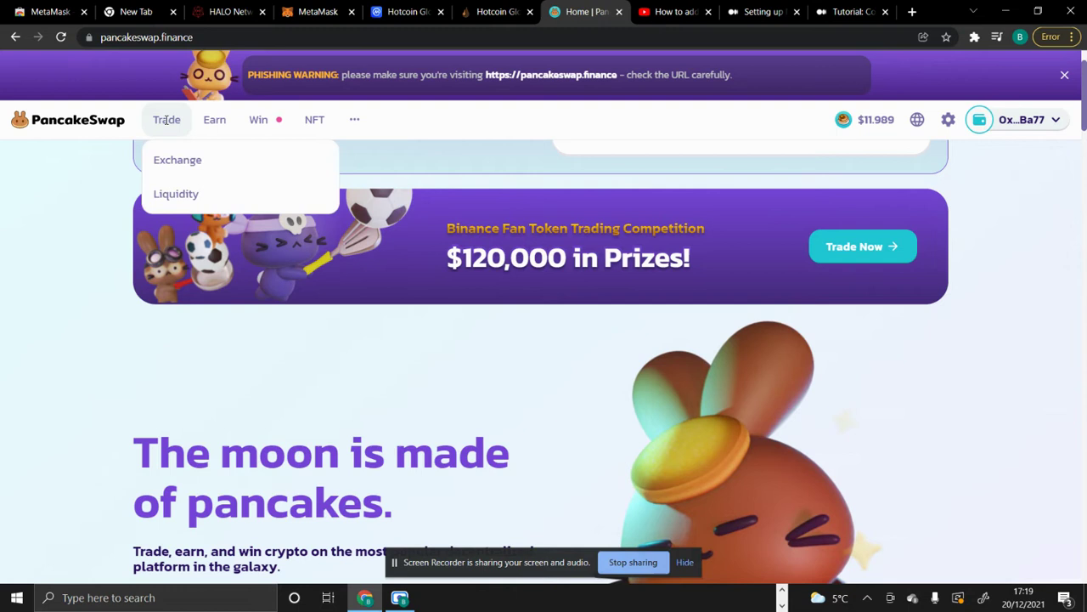
click(182, 170)
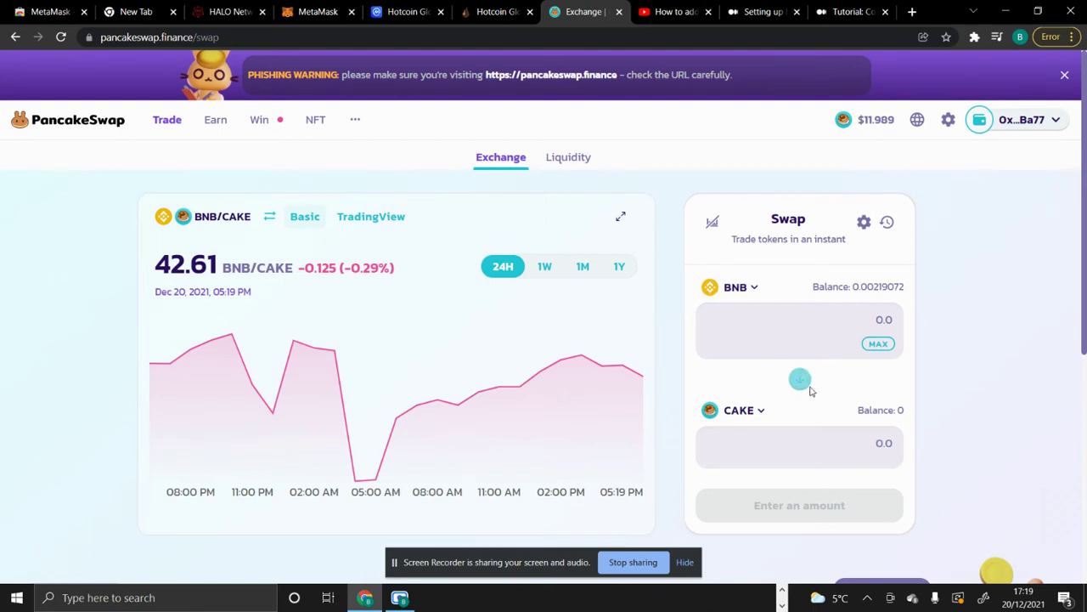
- Search the receive-token list for 'BSC', then return to the YouTube tutorial's description
click(760, 412)
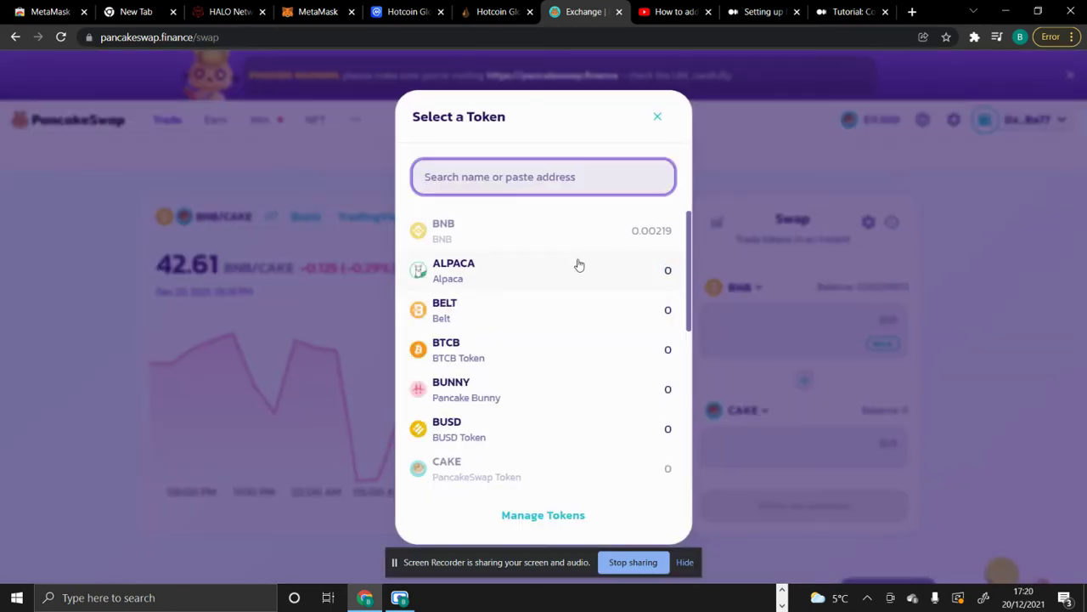
text(BSH)
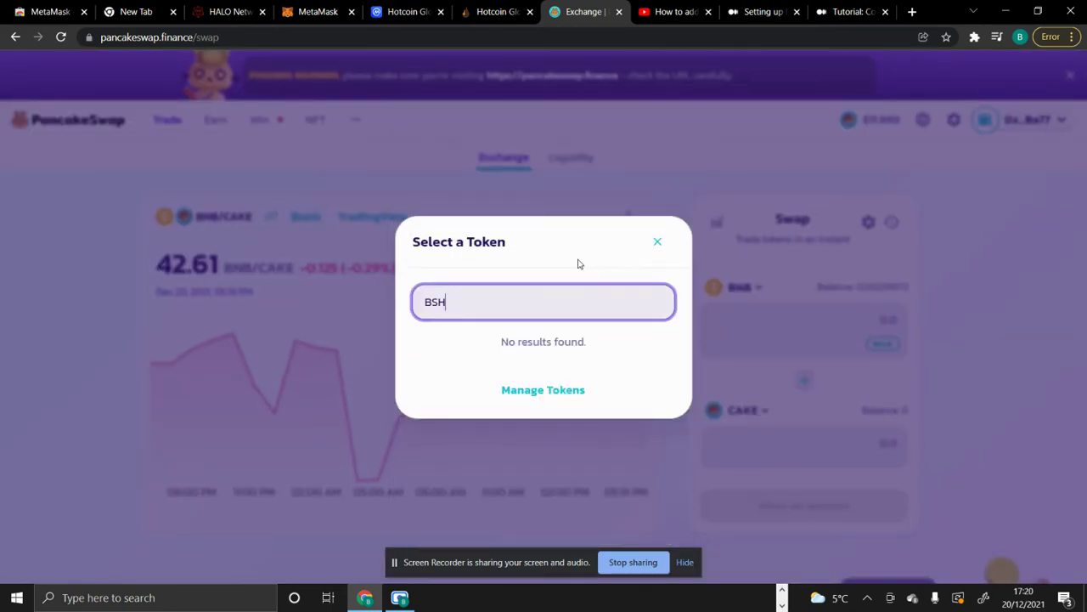
key(BackSpace)
text(C)
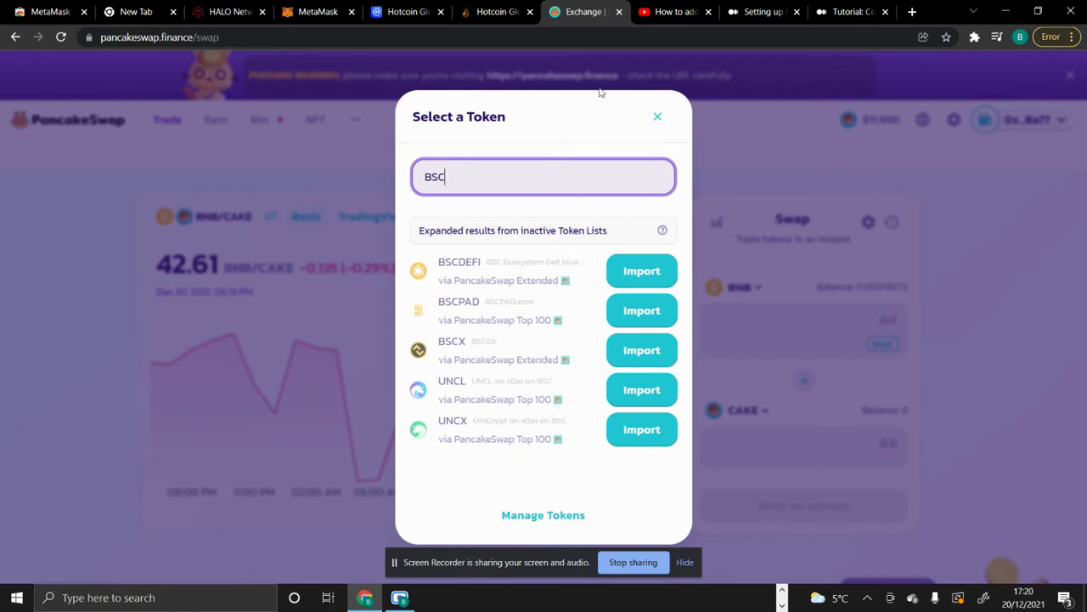
click(673, 18)
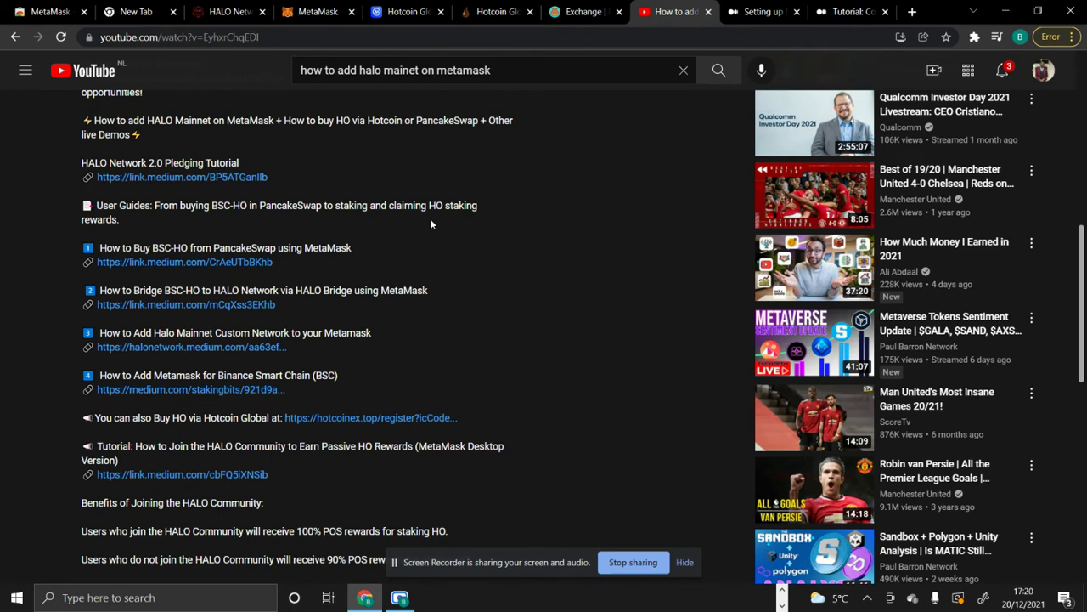
- Open the Medium guide on buying BSC-HO and select the contract address given in Step 2
click(121, 265)
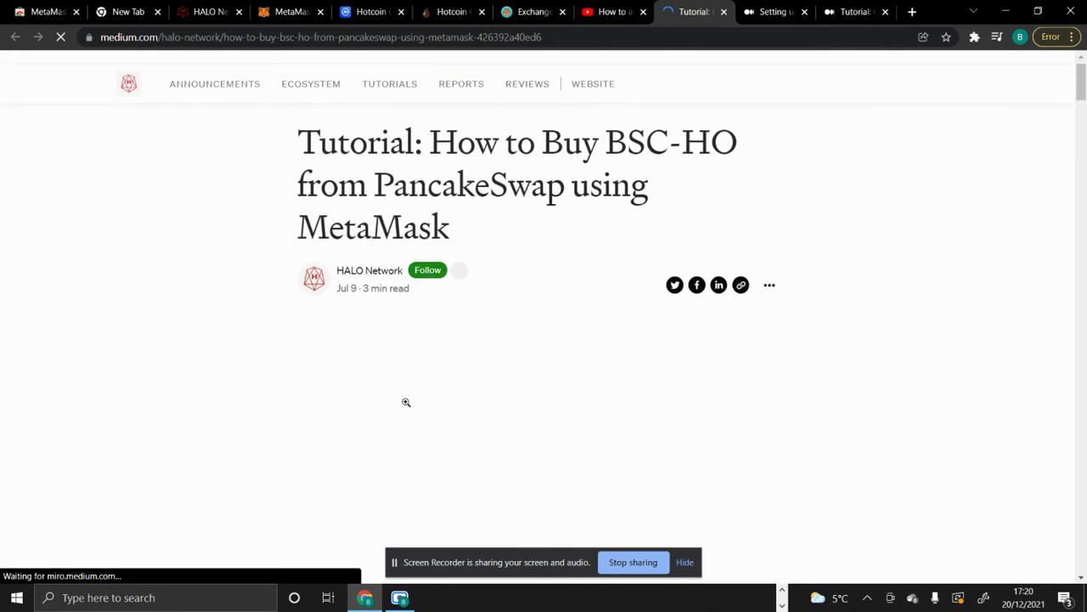
scroll(405, 403, down, 3)
scroll(405, 402, down, 8)
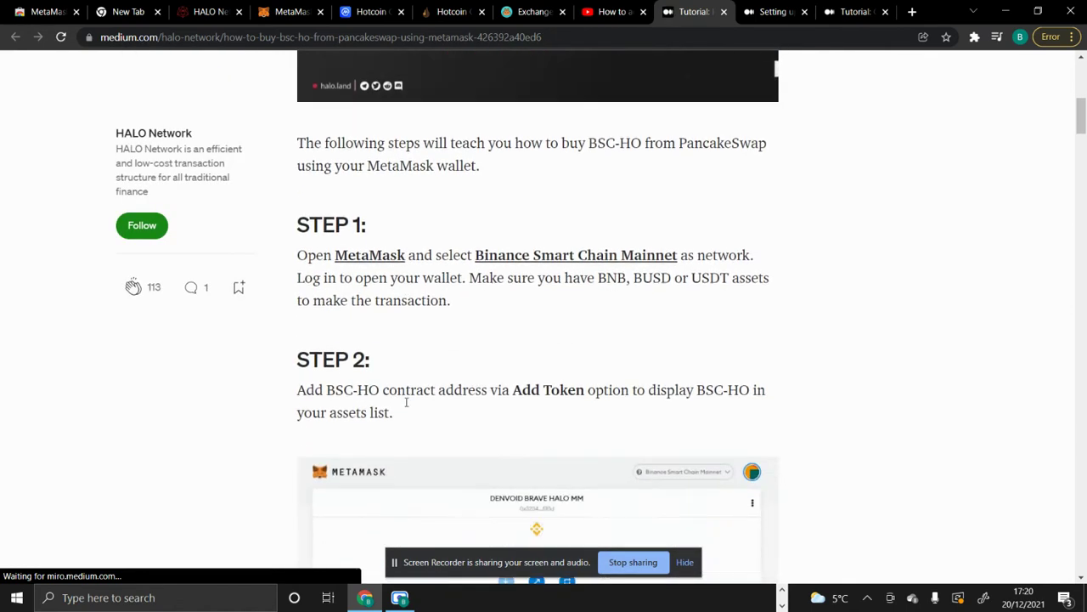
scroll(406, 406, down, 1)
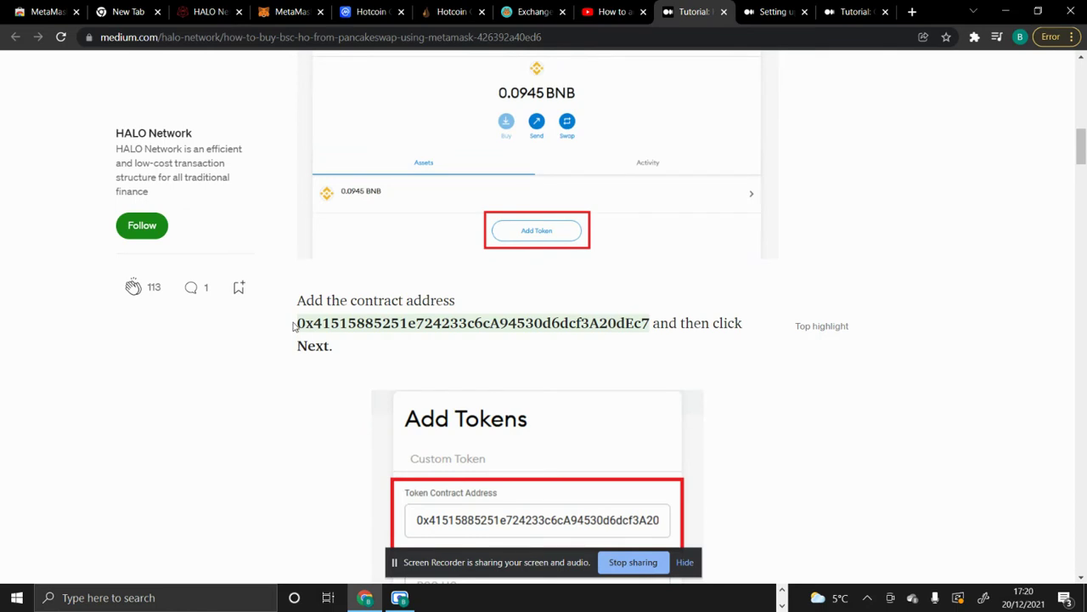
drag(294, 325, 651, 338)
key(ctrl+c)
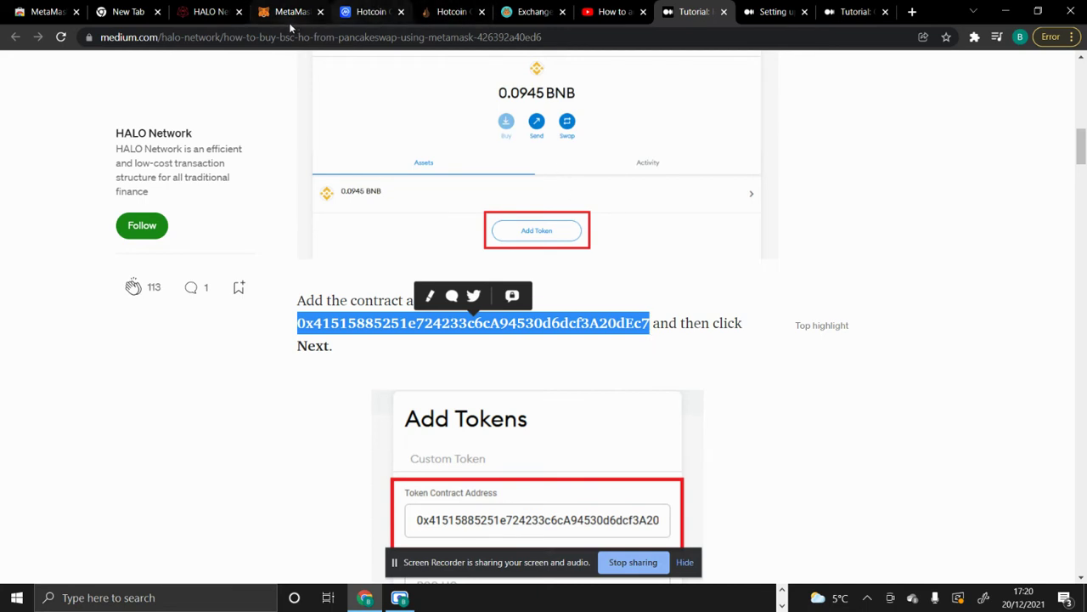
- Paste the BSC-HO contract address into PancakeSwap's token search and import BSC-HO, accepting the risk warning
click(520, 12)
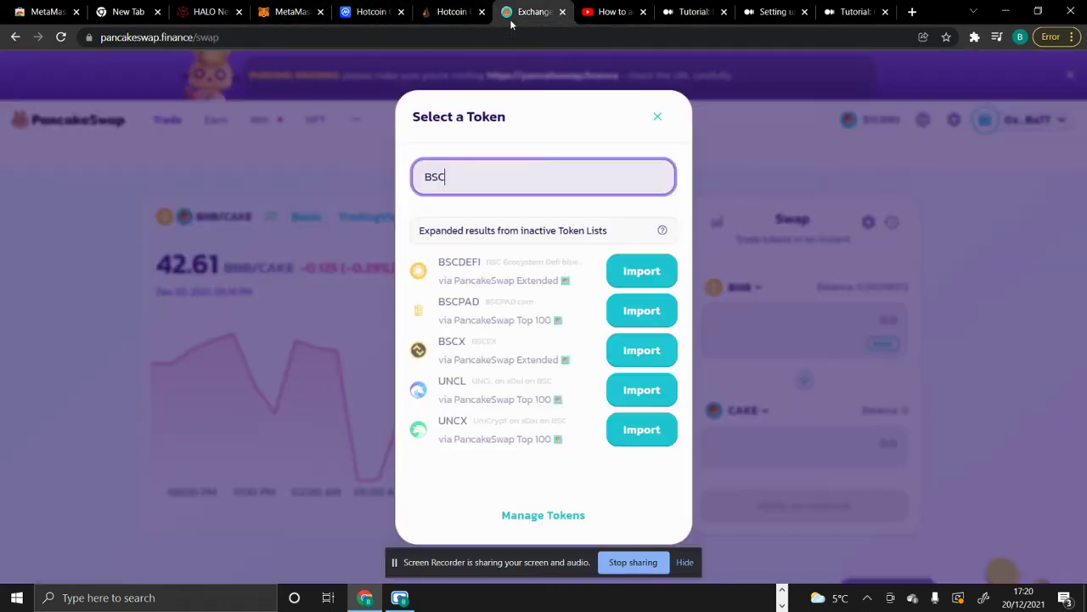
key(BackSpace)
key(BackSpace)
key(BackSpace)
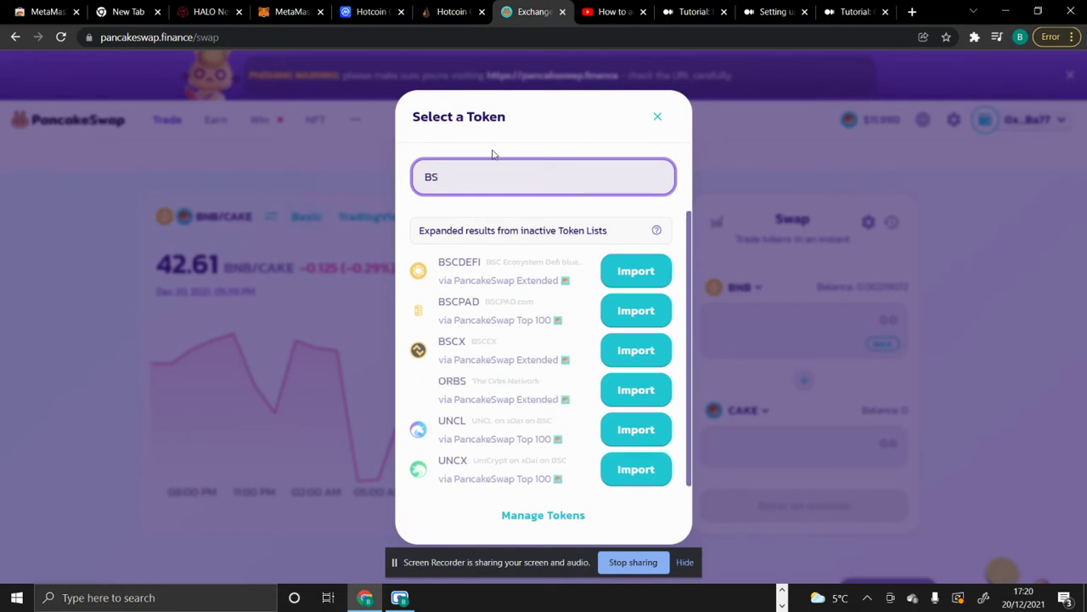
key(ctrl+v)
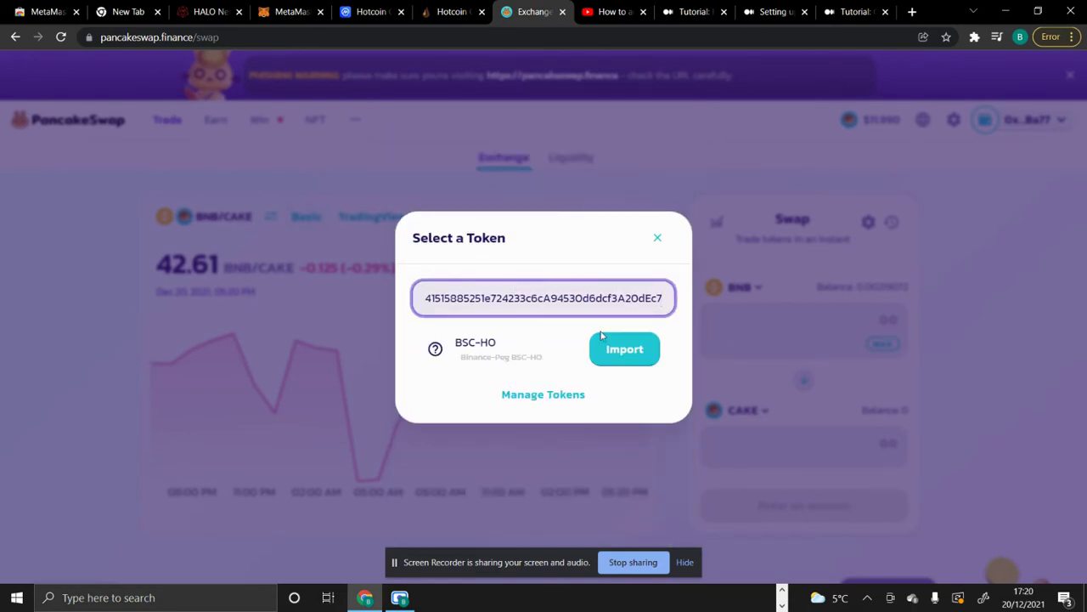
click(628, 351)
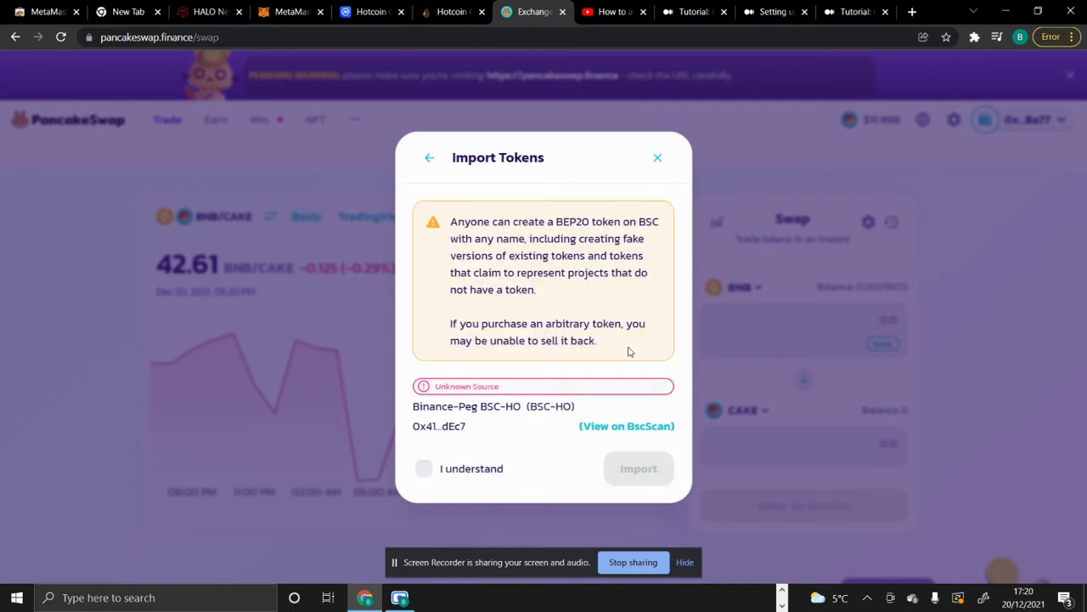
click(423, 468)
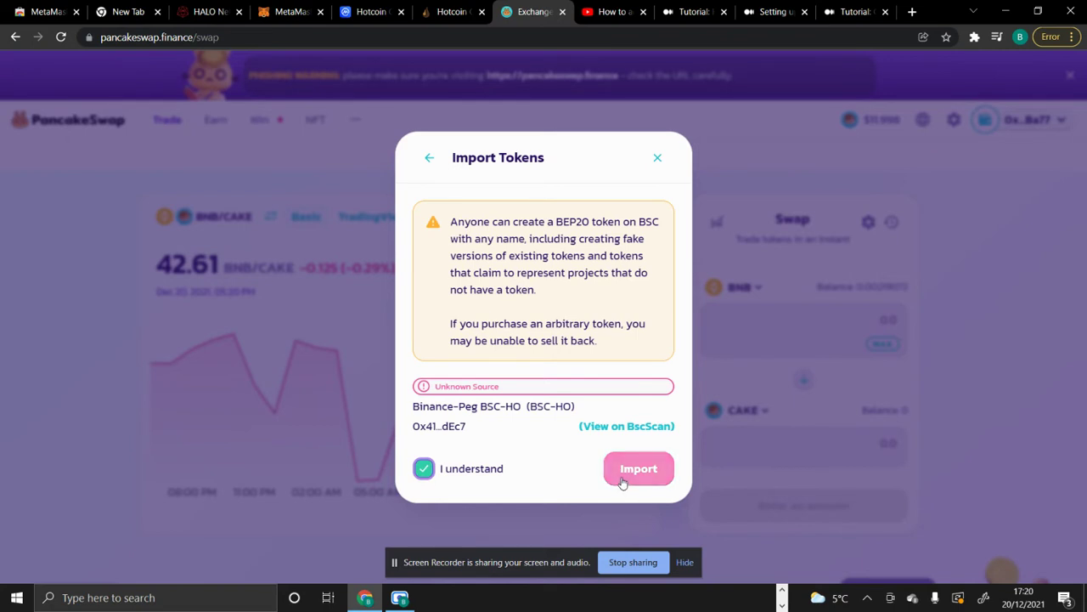
click(623, 480)
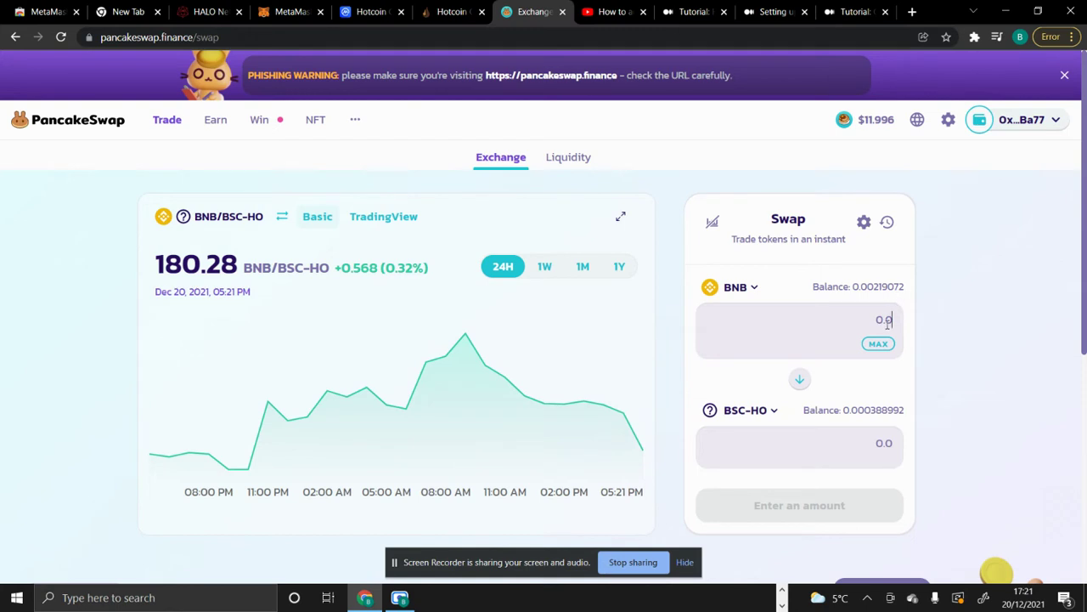
- Preview the BSC-HO quote for 12 BNB, clear it, and show the BSC-HO/USDT liquidity position
text(1)
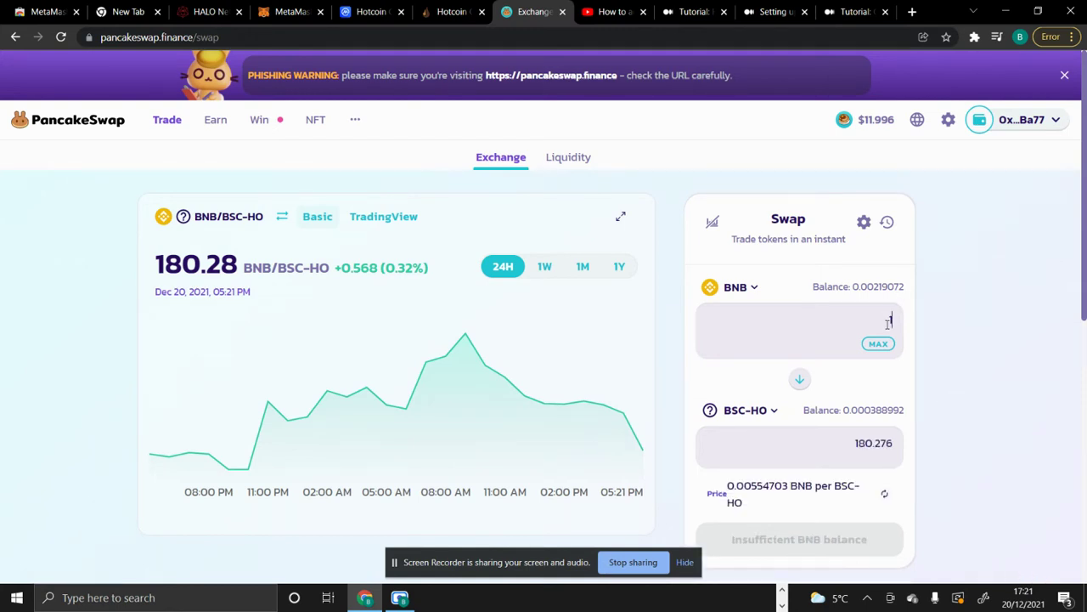
text(2)
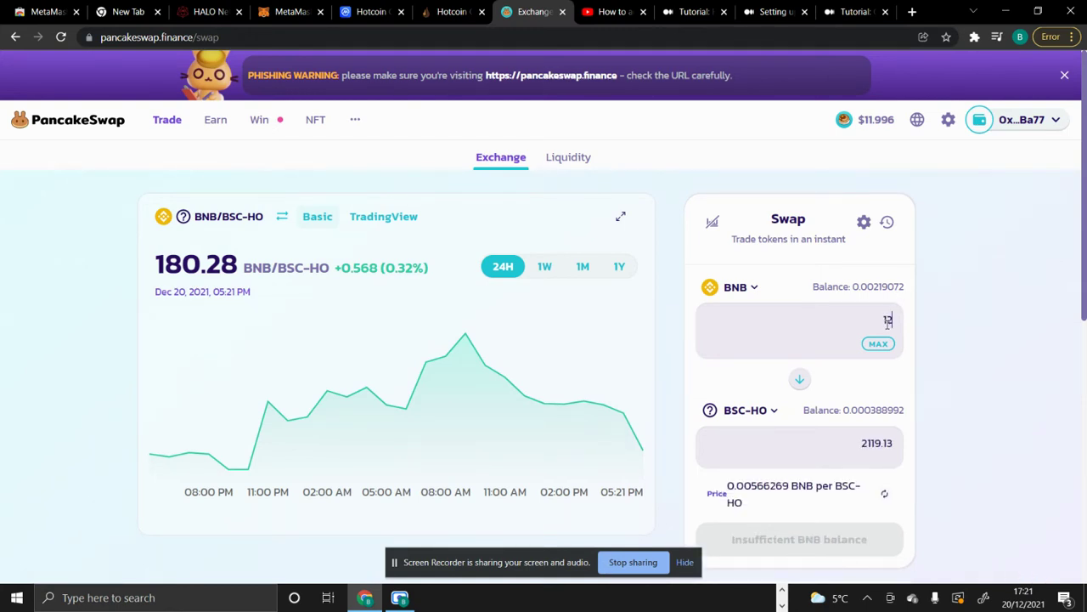
key(BackSpace)
key(BackSpace)
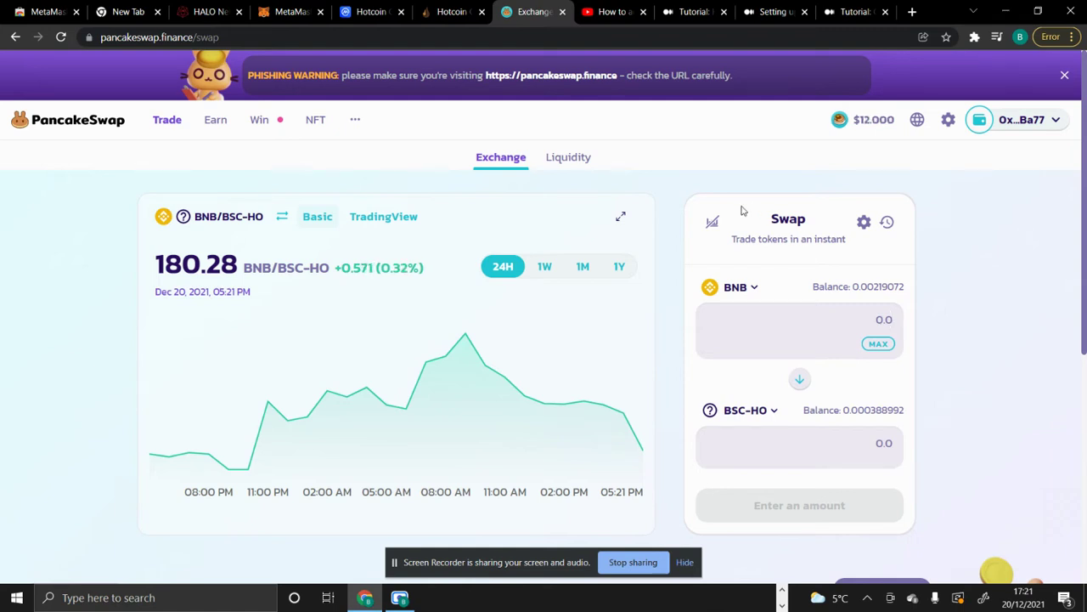
click(578, 162)
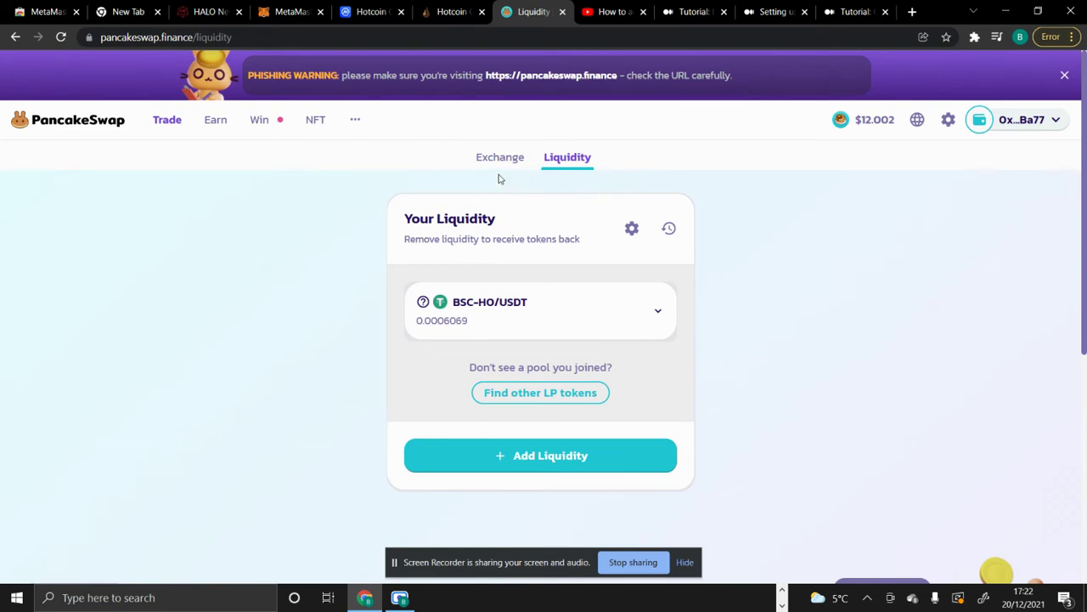
- On the Hotcoin Global account page, filter the asset list to HO
click(456, 14)
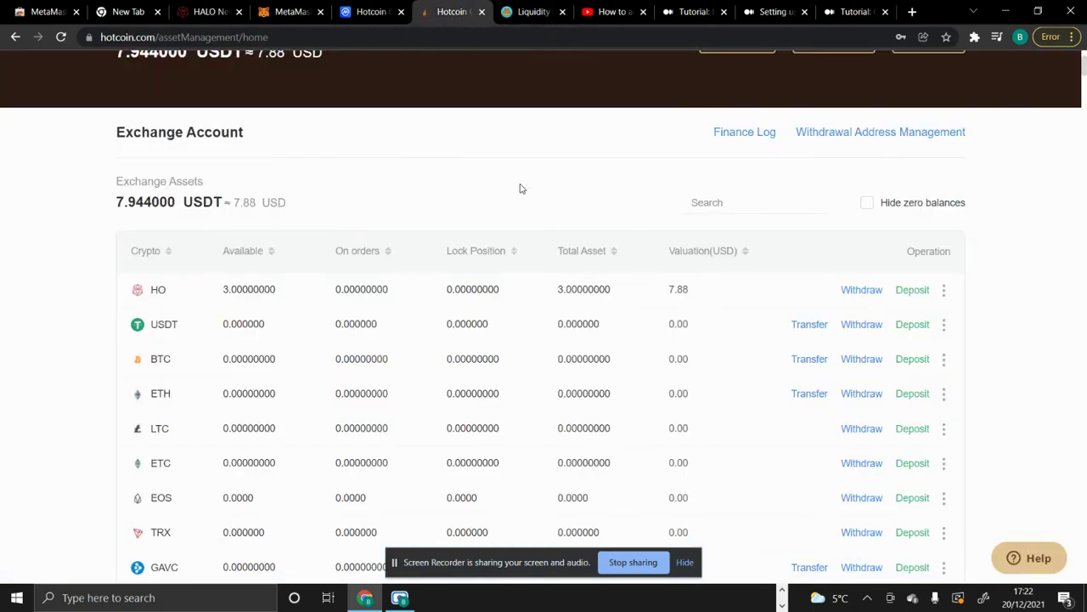
scroll(520, 188, up, 2)
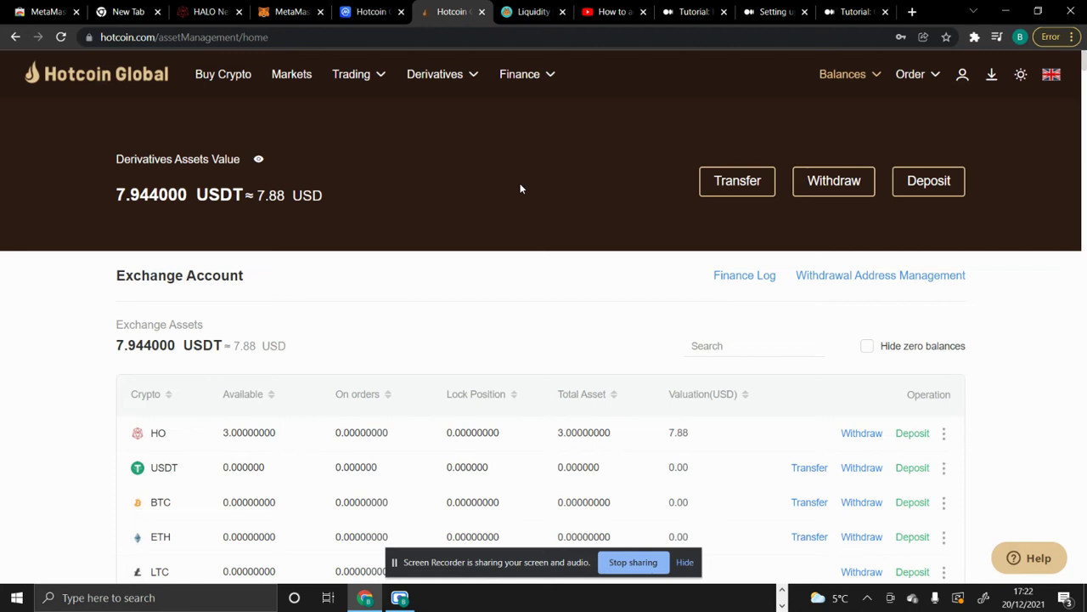
mouse_move(845, 87)
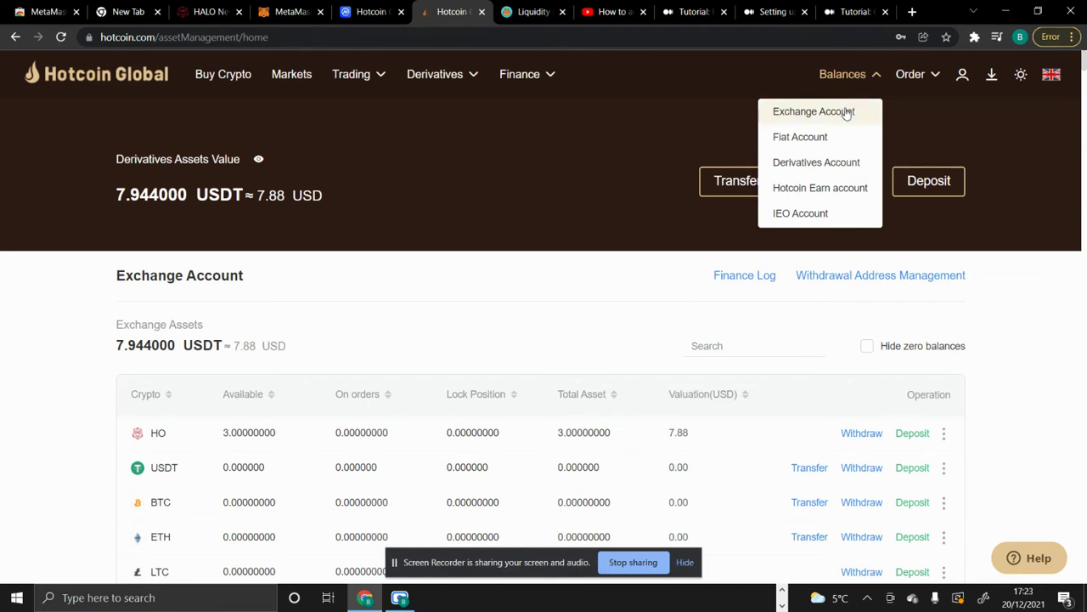
scroll(712, 328, down, 1)
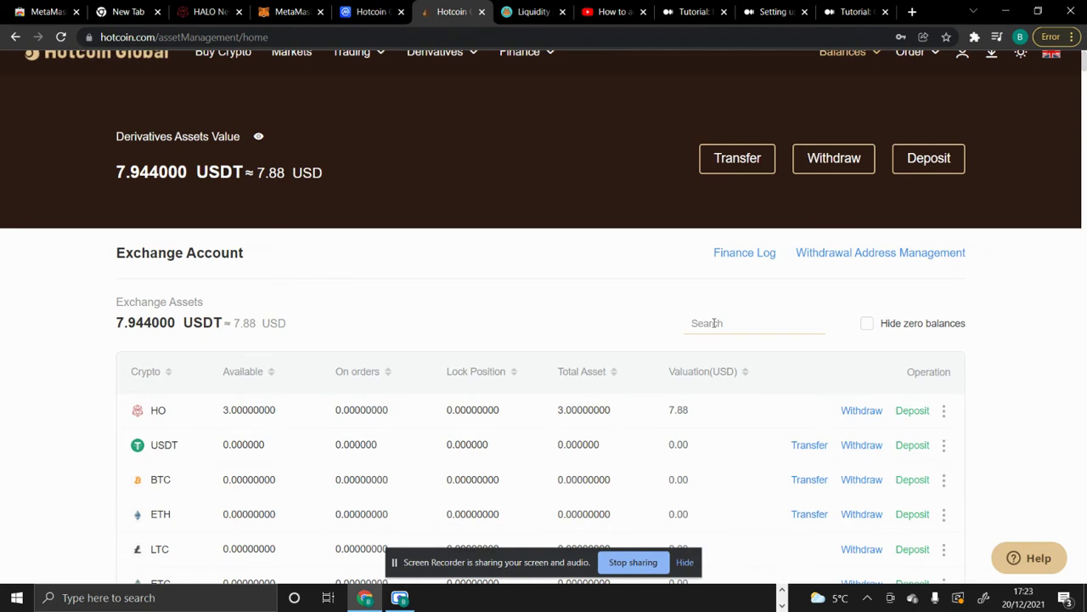
scroll(713, 322, down, 1)
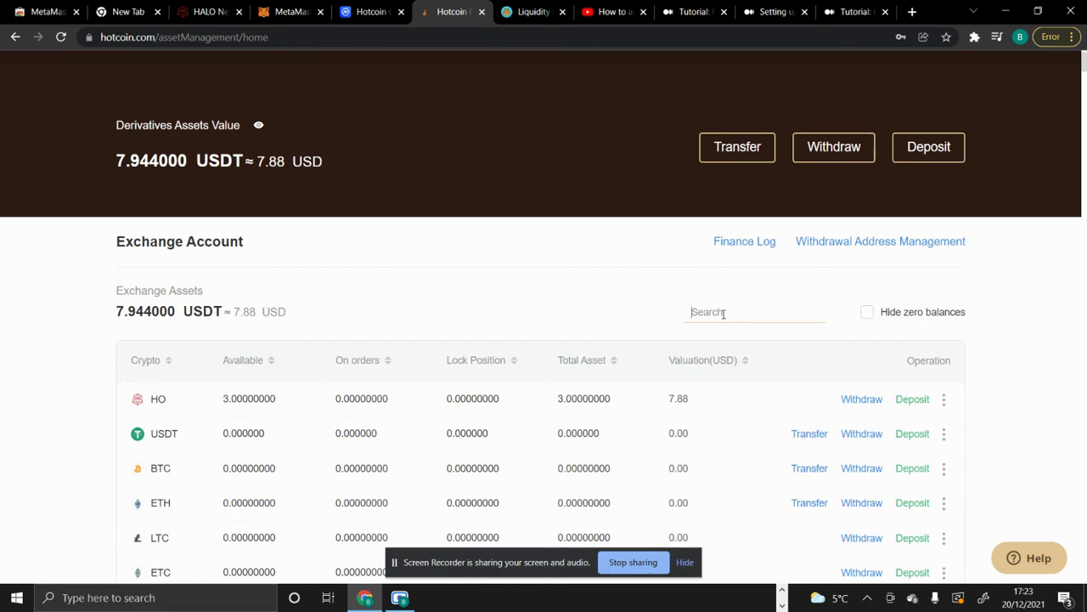
click(723, 313)
text(HO)
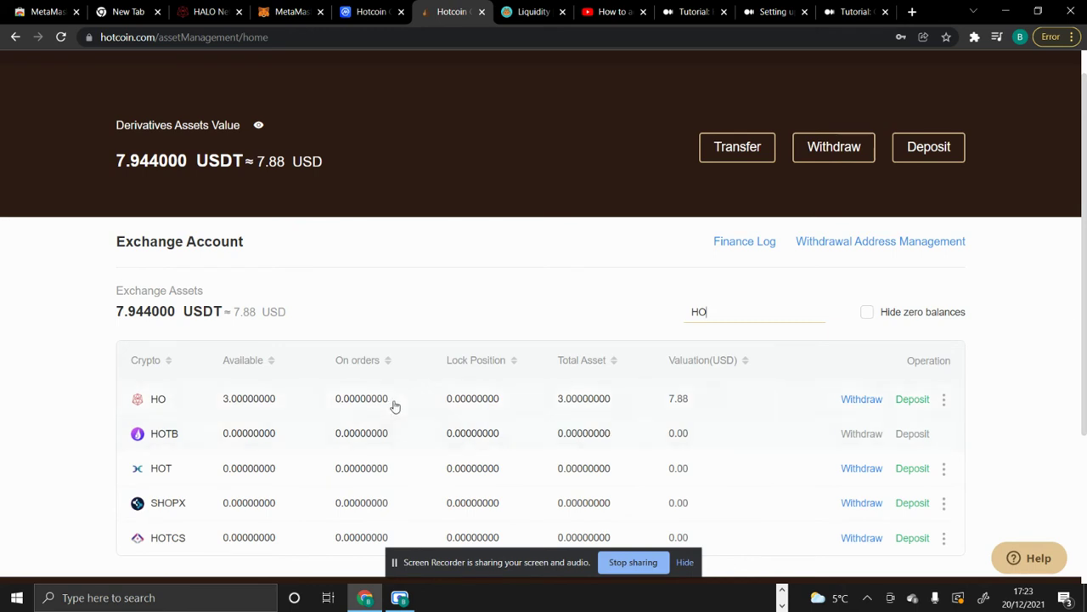
- Bring up the HO deposit address page, then return to the MetaMask wallet
click(914, 399)
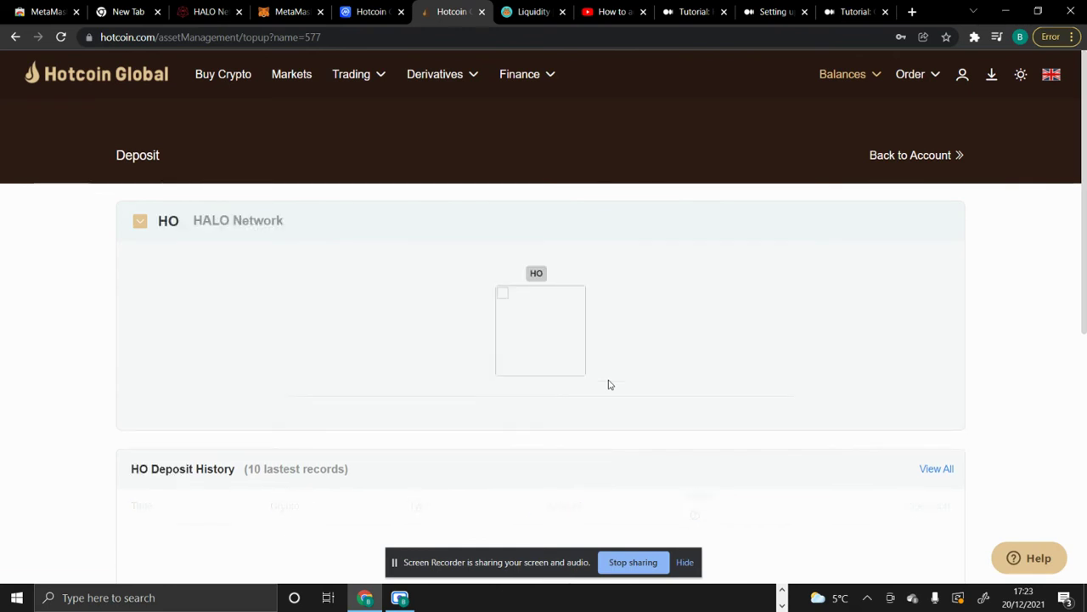
scroll(433, 408, down, 1)
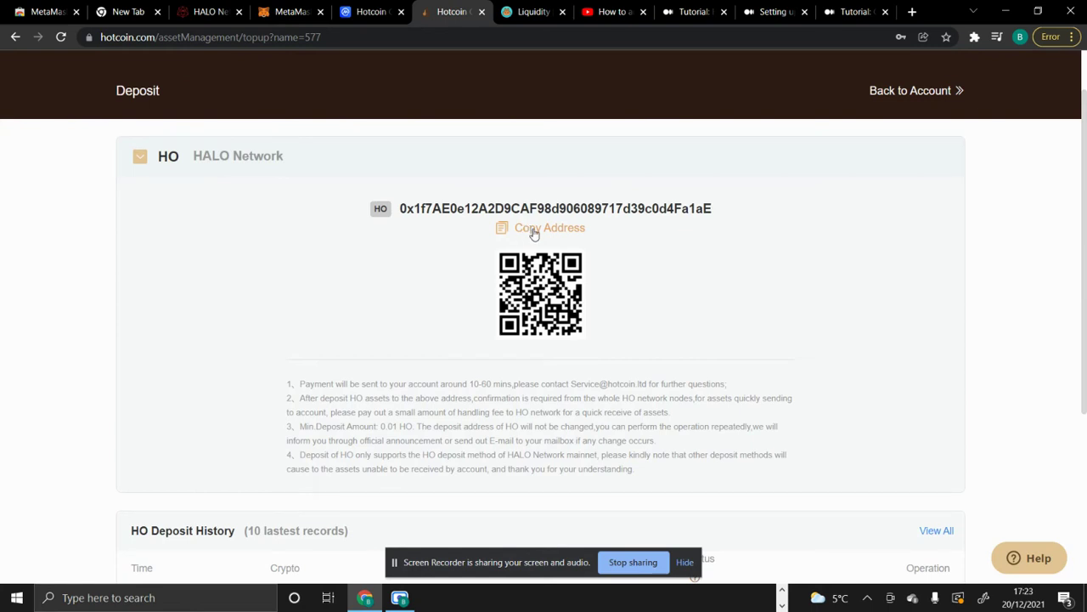
click(294, 18)
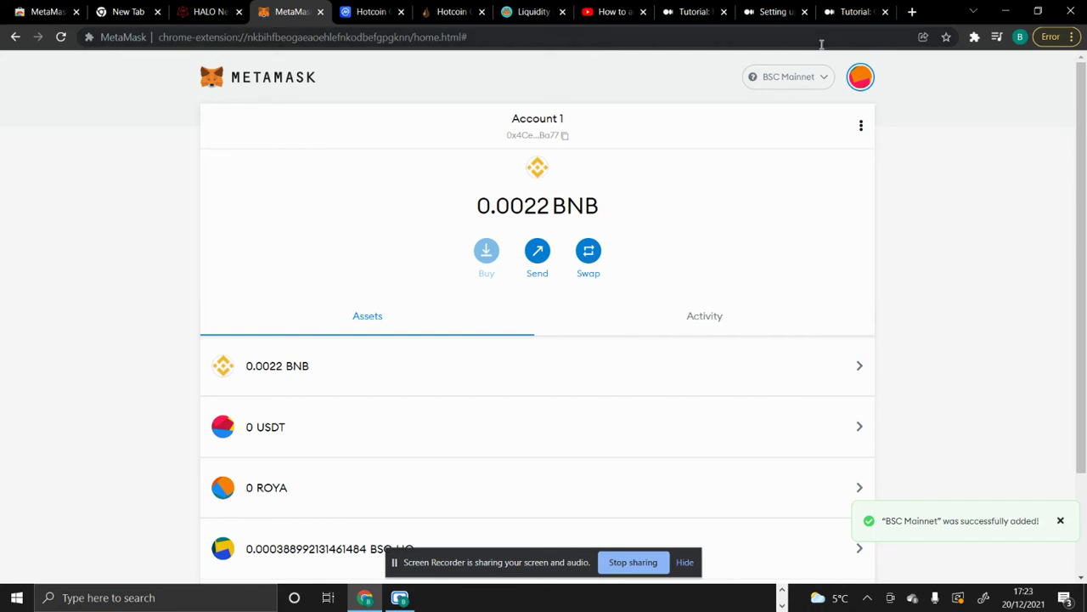
- Switch MetaMask to HALO Mainnet and start a send of the HO token
click(814, 81)
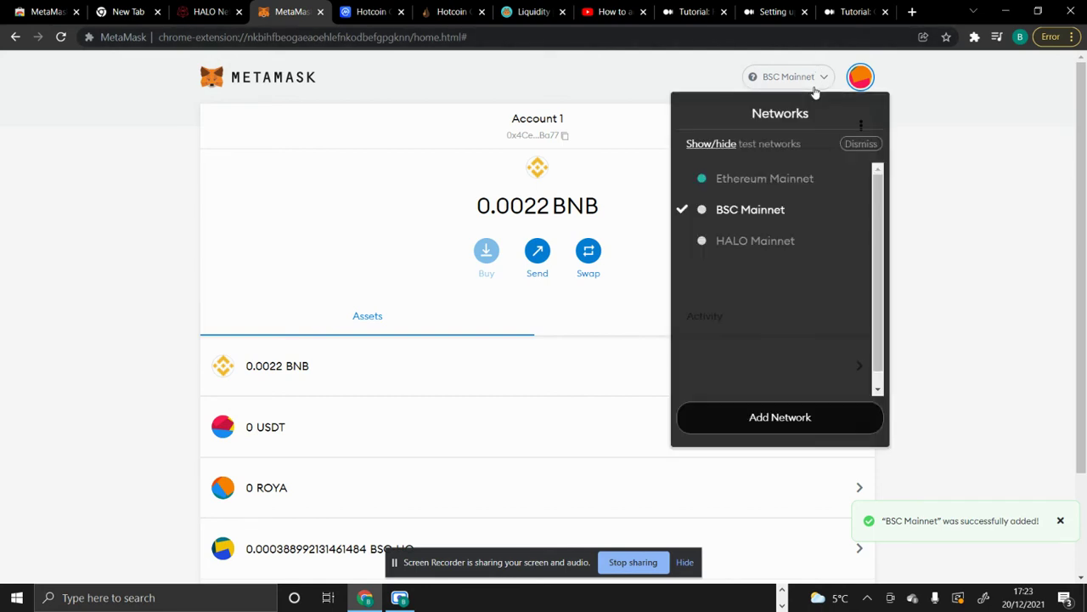
click(799, 240)
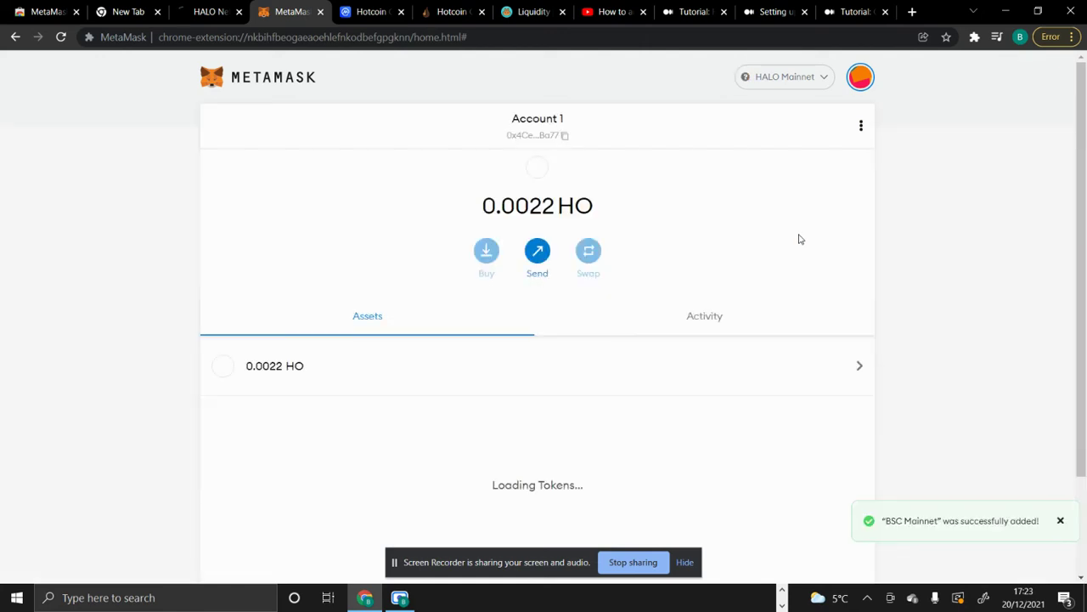
click(604, 366)
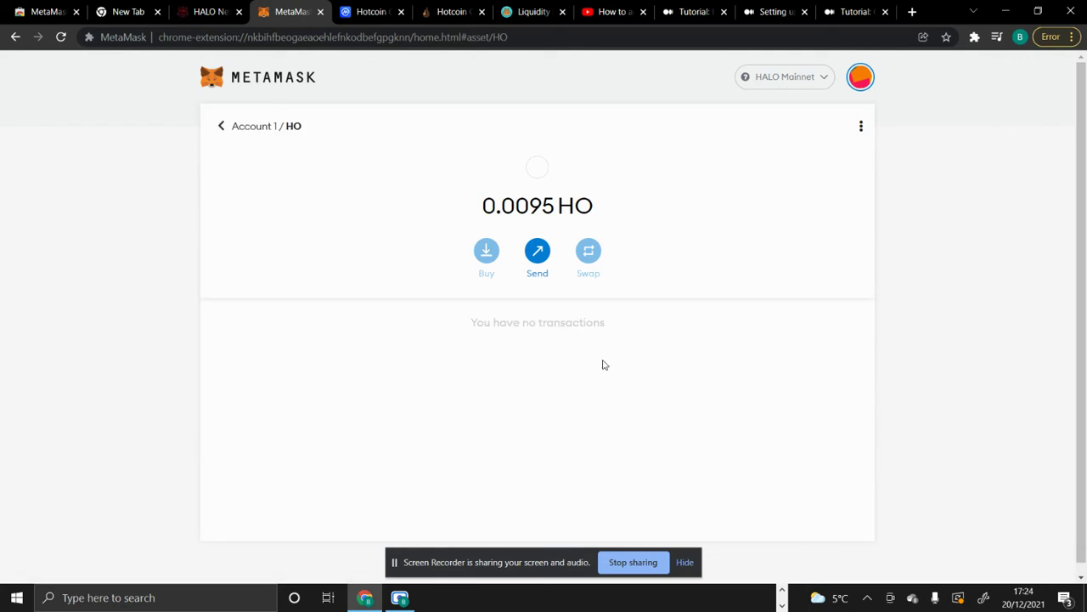
click(528, 257)
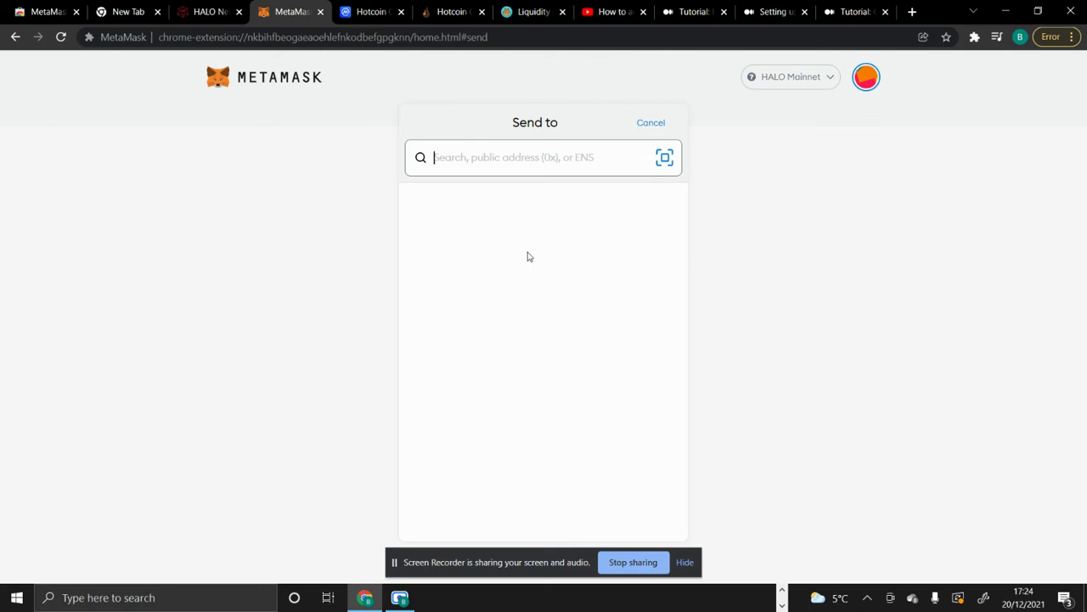
- Paste Hotcoin's HO deposit address as the recipient, then cancel the send
click(457, 14)
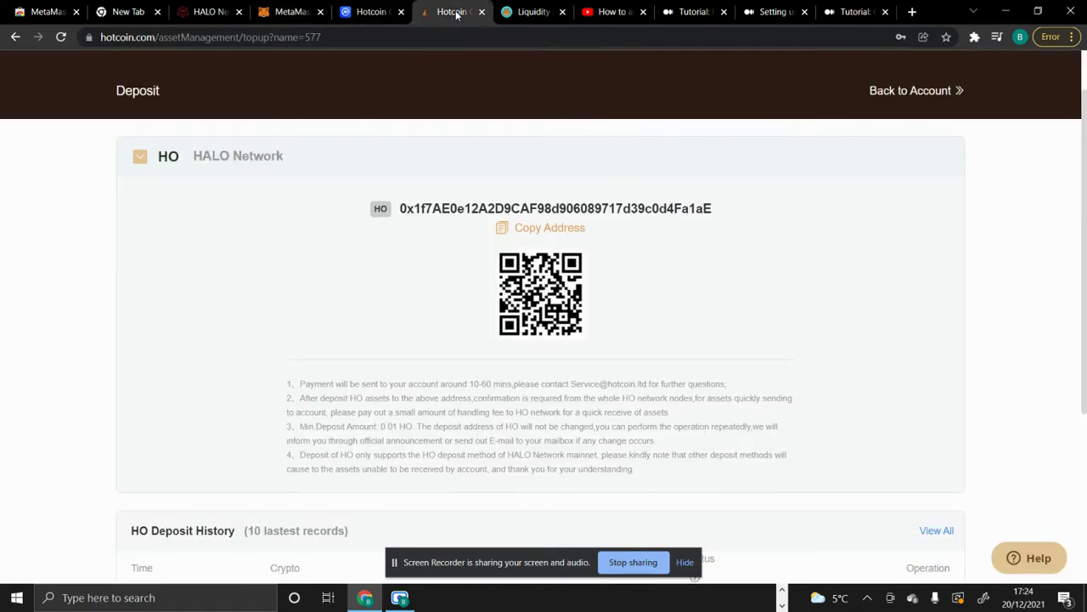
click(516, 226)
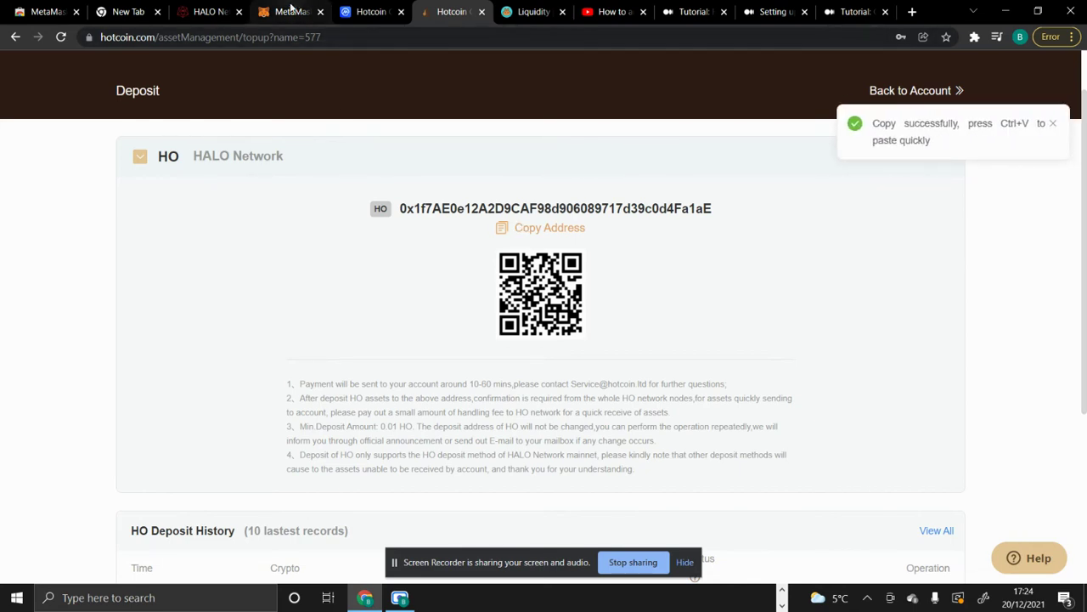
click(287, 14)
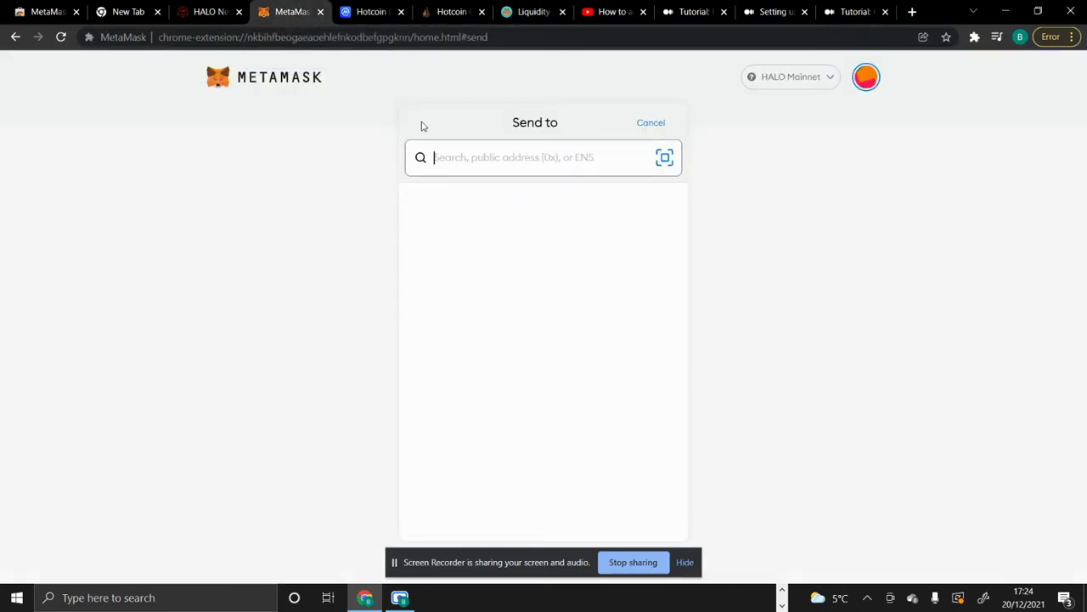
text(0x1f7AE0e12A2D9CAF98d906089717d39c0d4Fa1aE)
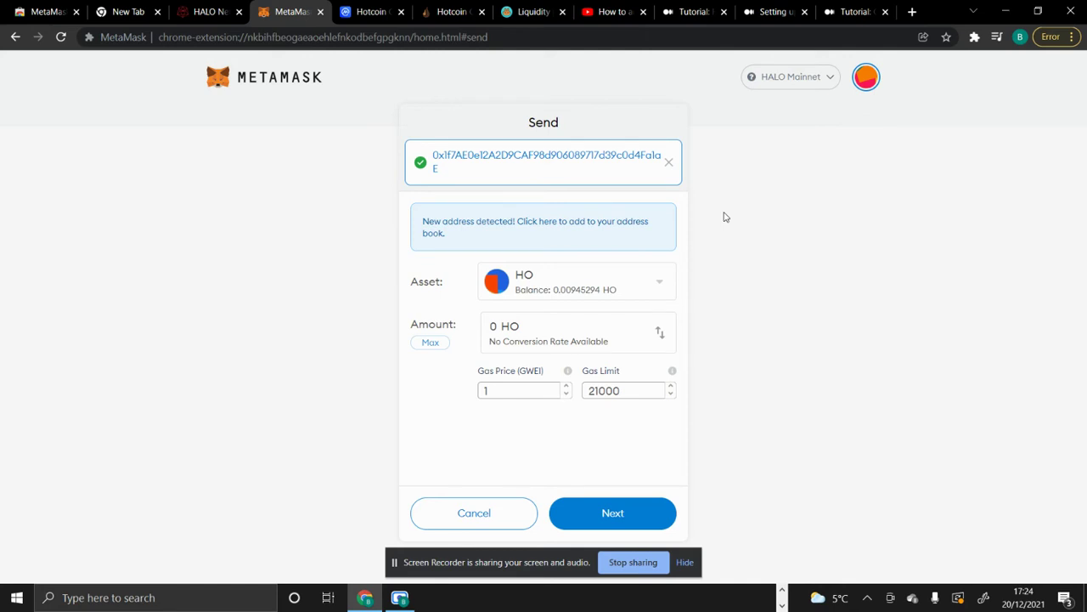
click(501, 517)
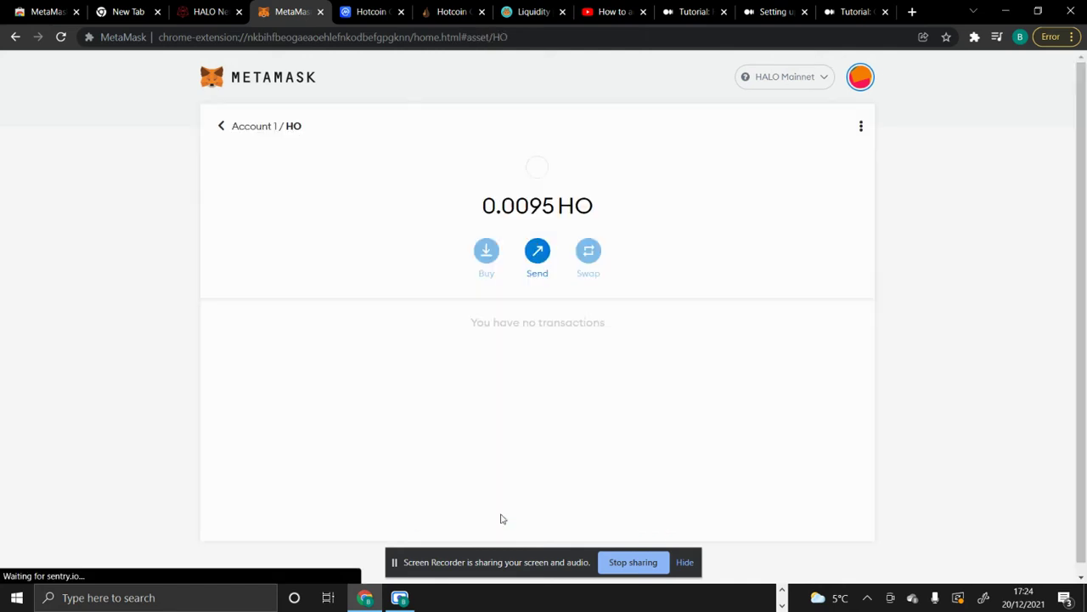
- Approve pancakeswap.finance's request to switch MetaMask to BSC Mainnet, then go to the HALO bridge page
click(228, 131)
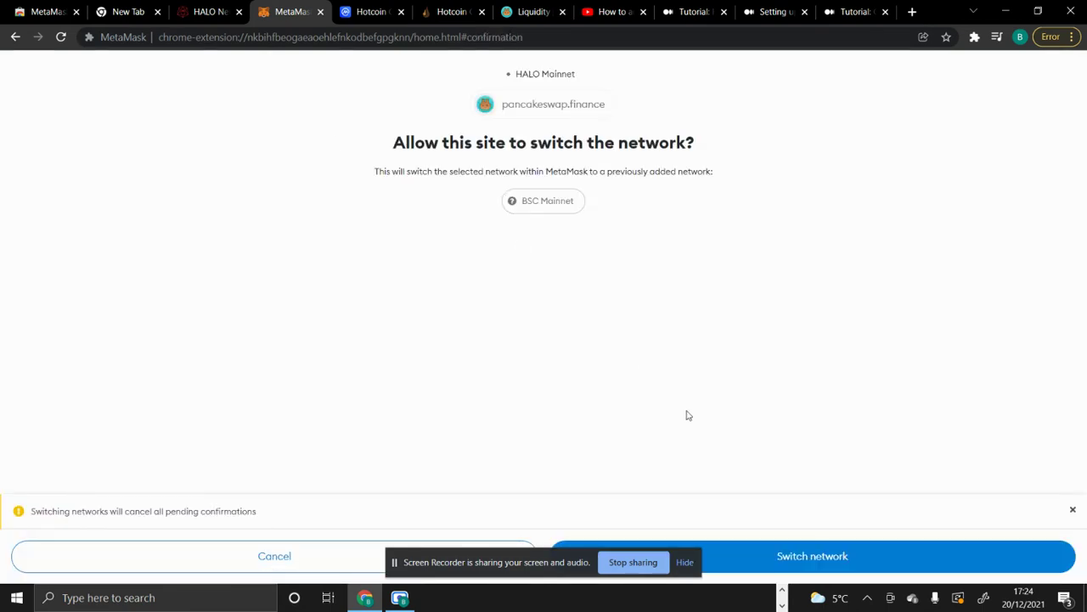
click(795, 556)
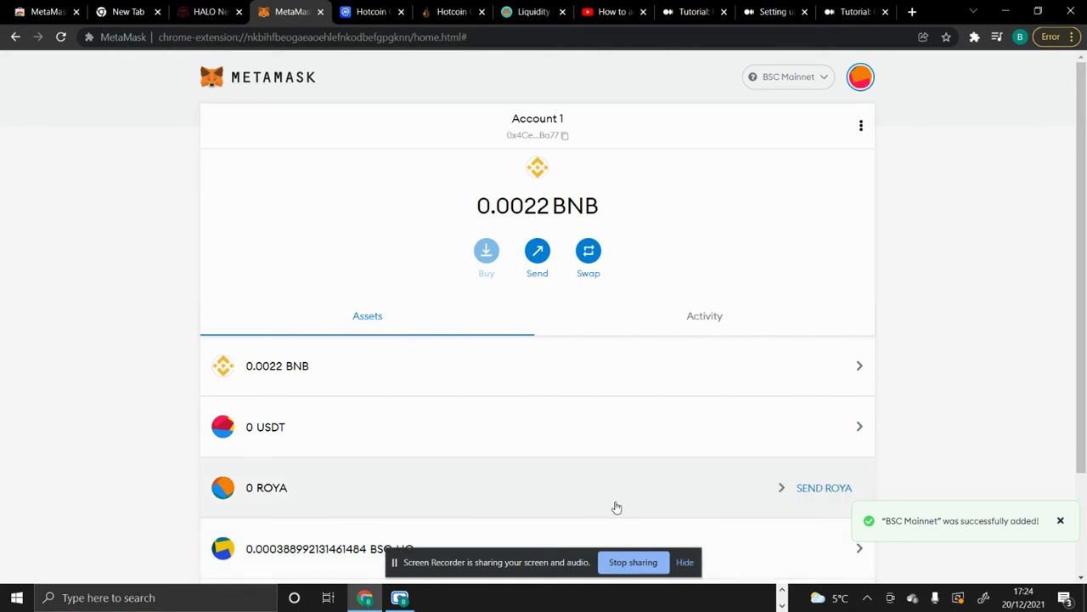
click(196, 19)
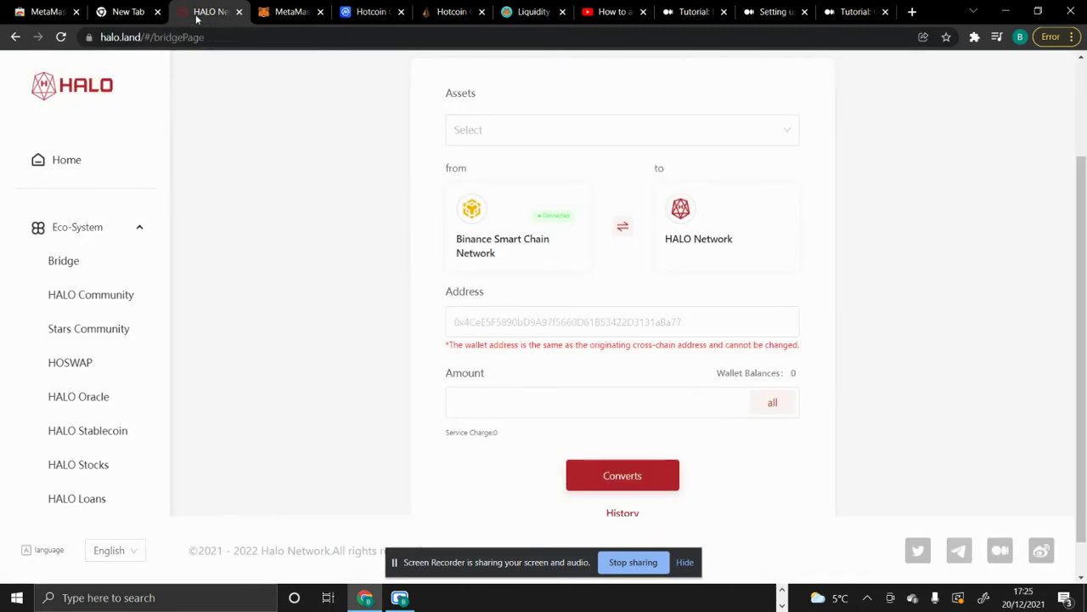
- Browse the halo.land home page and its Eco-System products, ending at the 'HALO Infinite Financial System' header
click(68, 170)
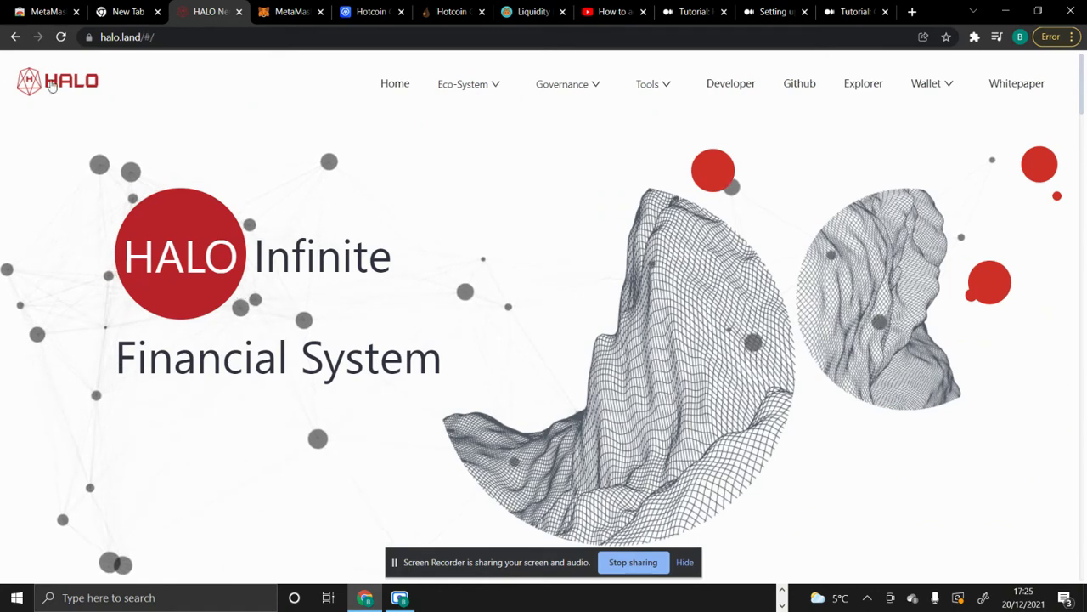
click(466, 84)
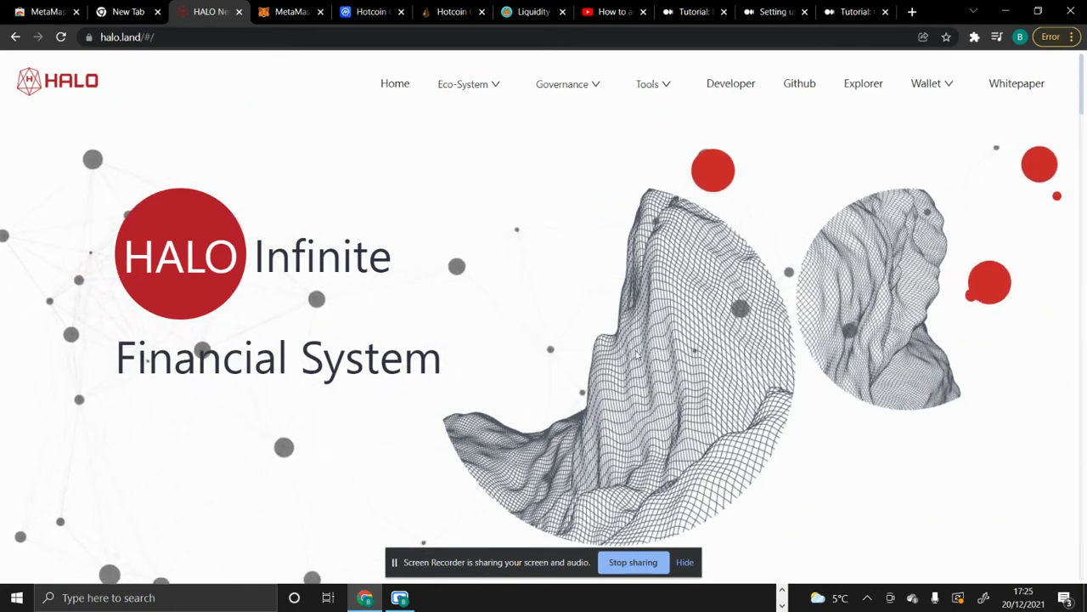
scroll(637, 355, down, 1)
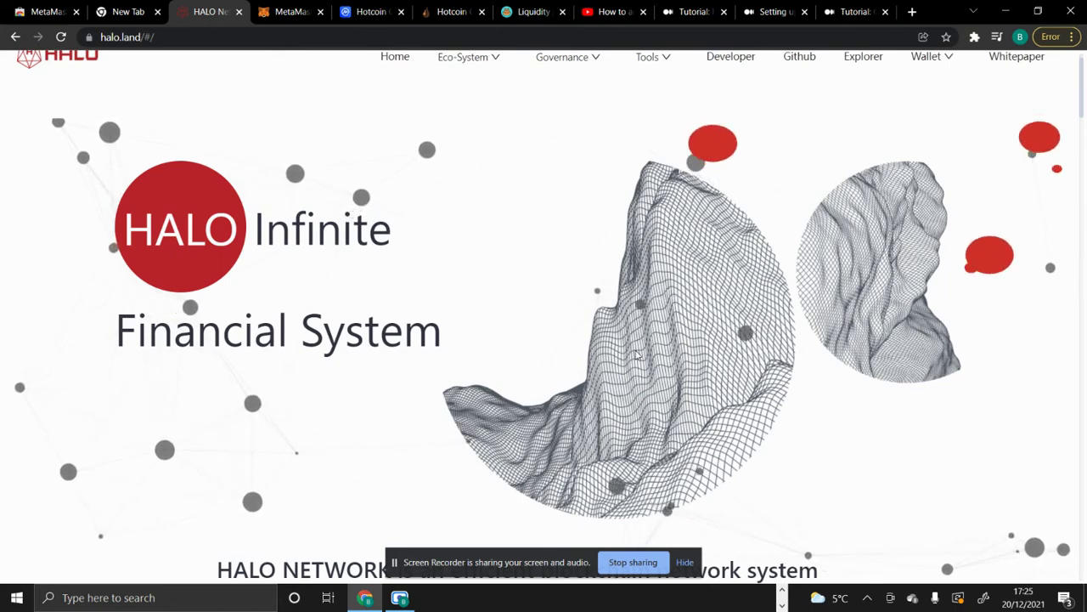
scroll(637, 355, down, 1)
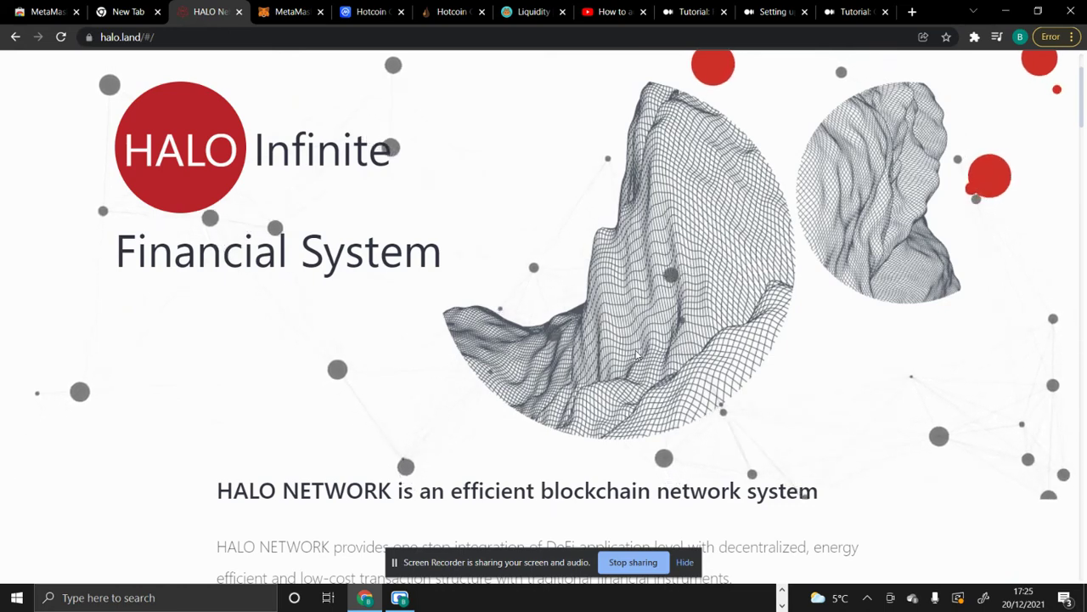
scroll(637, 354, down, 10)
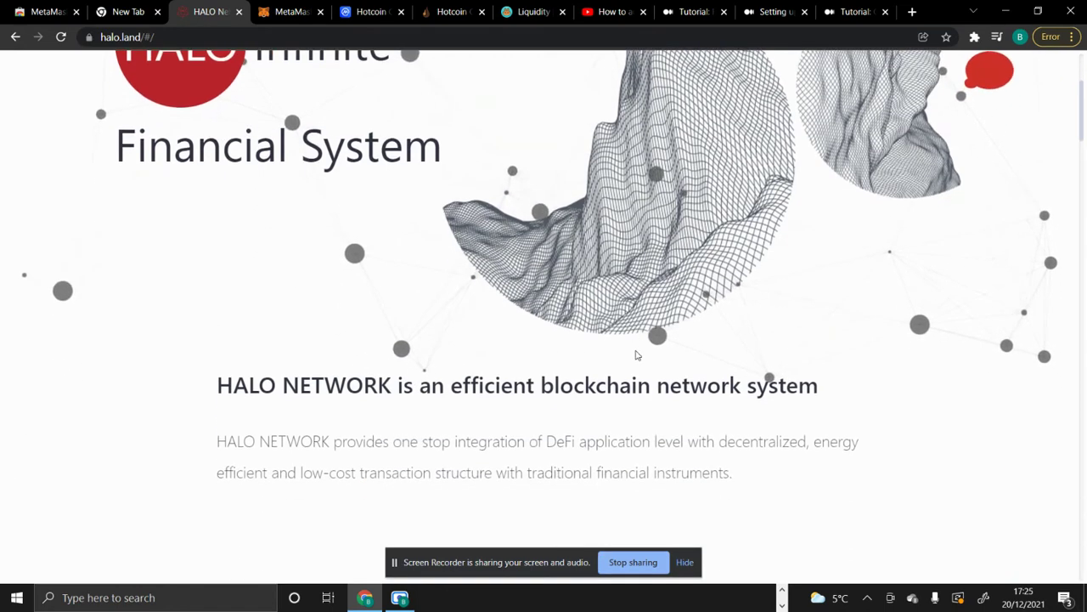
scroll(637, 356, down, 8)
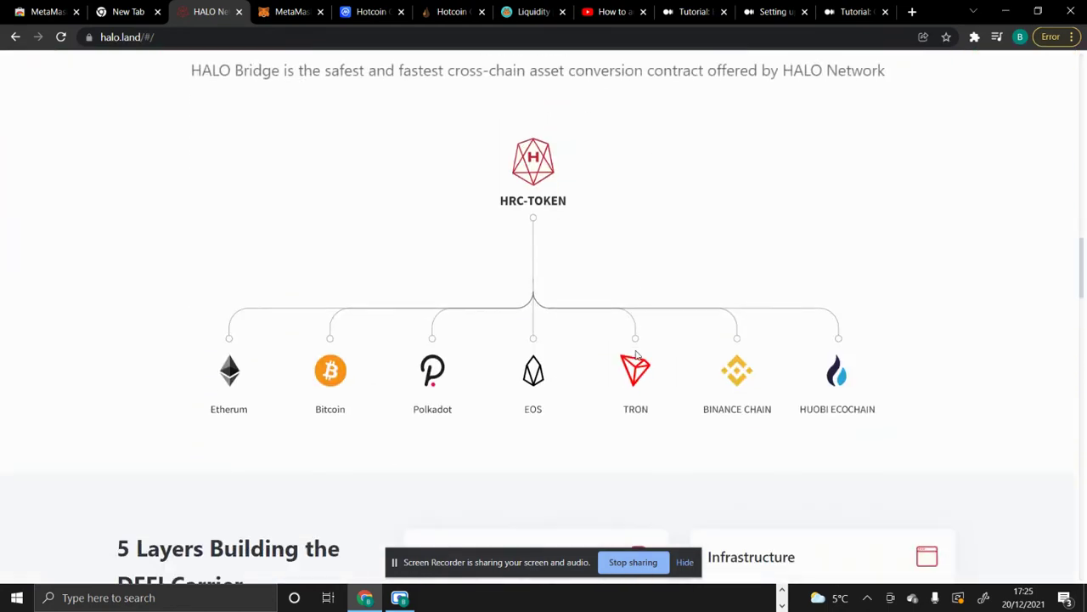
scroll(637, 355, up, 1)
scroll(637, 355, up, 2)
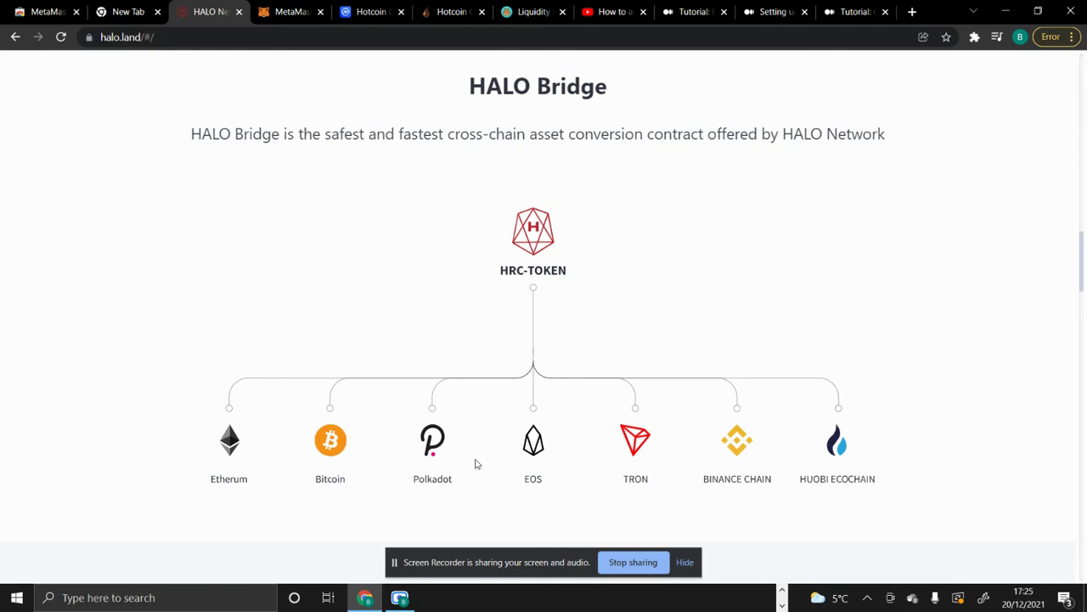
scroll(475, 463, down, 1)
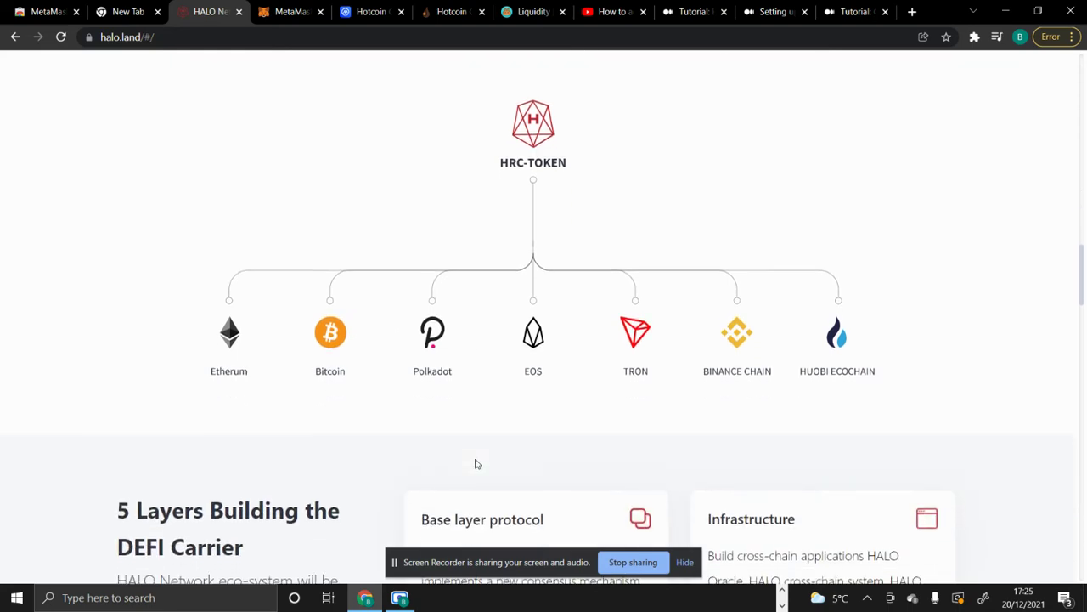
scroll(476, 463, up, 5)
scroll(476, 464, up, 2)
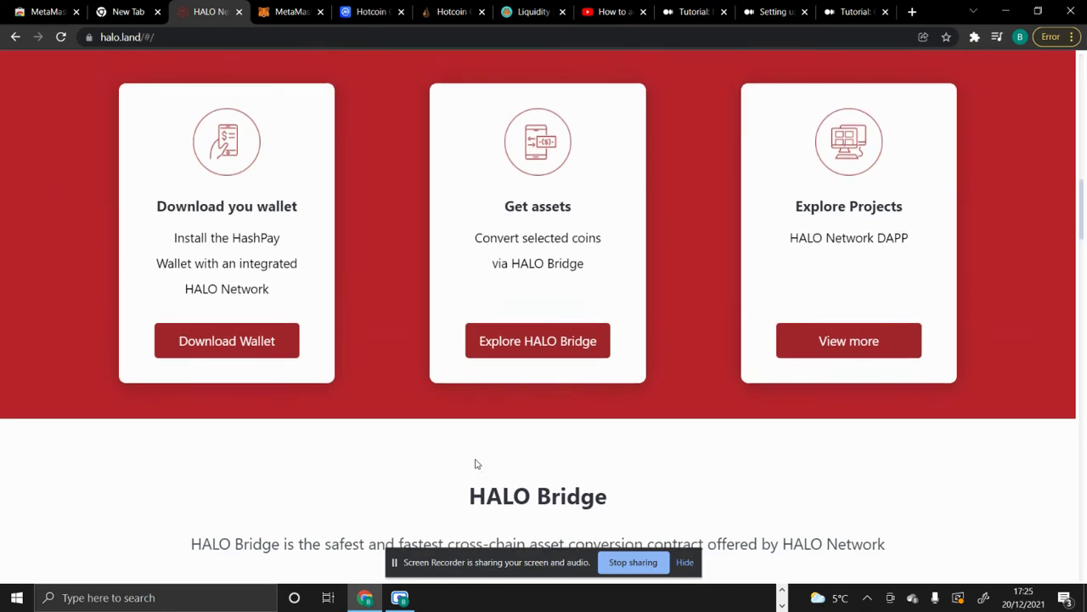
scroll(315, 236, up, 1)
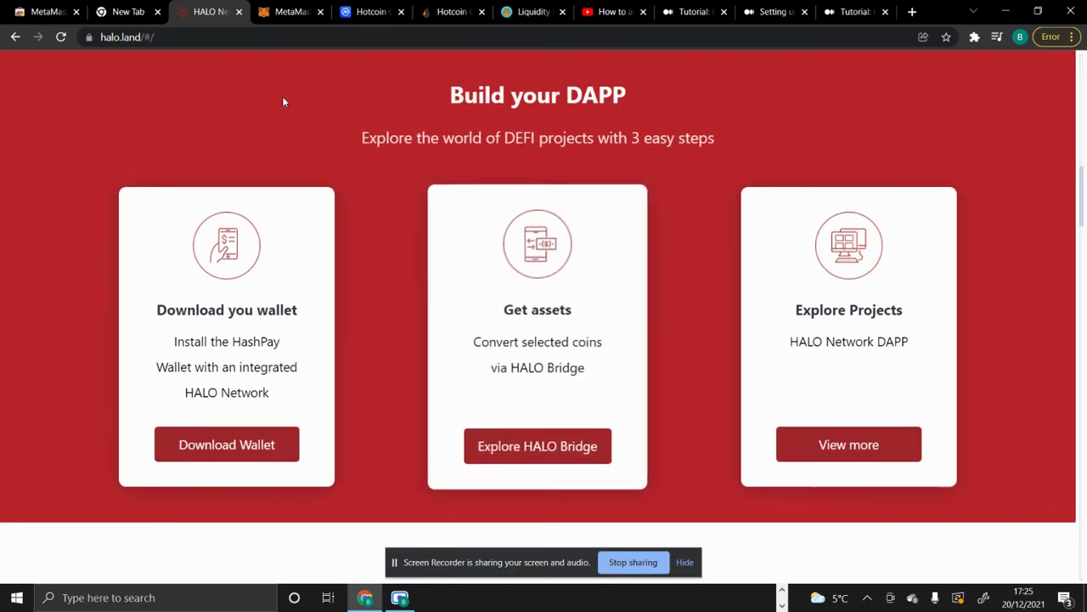
scroll(308, 129, up, 3)
scroll(310, 130, up, 8)
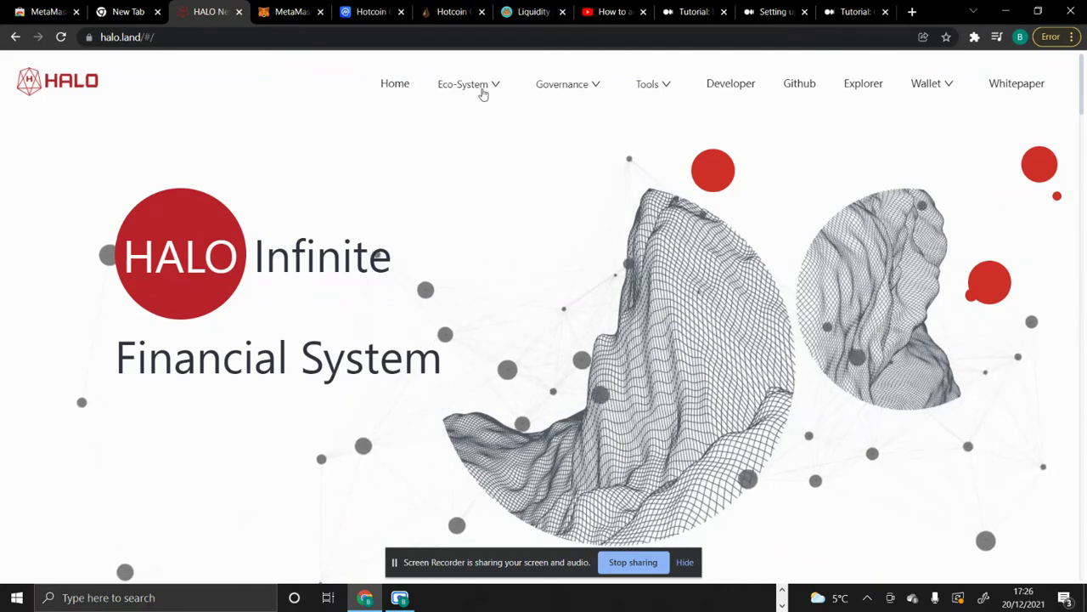
- Open HALO Bridge from Eco-System and choose USDT as the asset, showing a 0 USDT balance
mouse_move(483, 94)
click(485, 133)
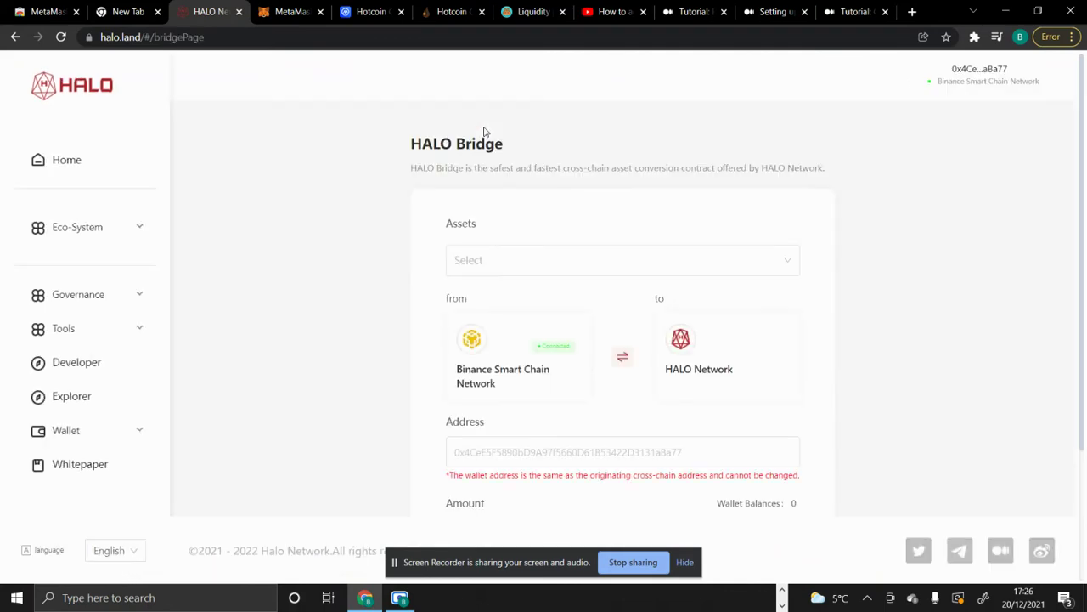
scroll(598, 266, down, 2)
scroll(598, 266, up, 1)
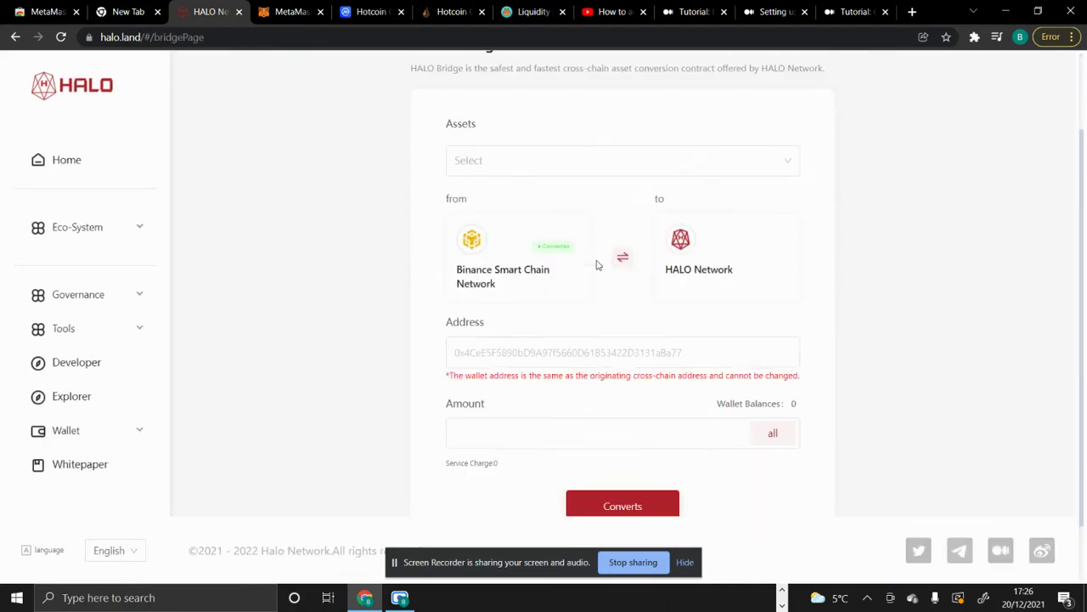
scroll(596, 266, down, 1)
scroll(594, 266, up, 1)
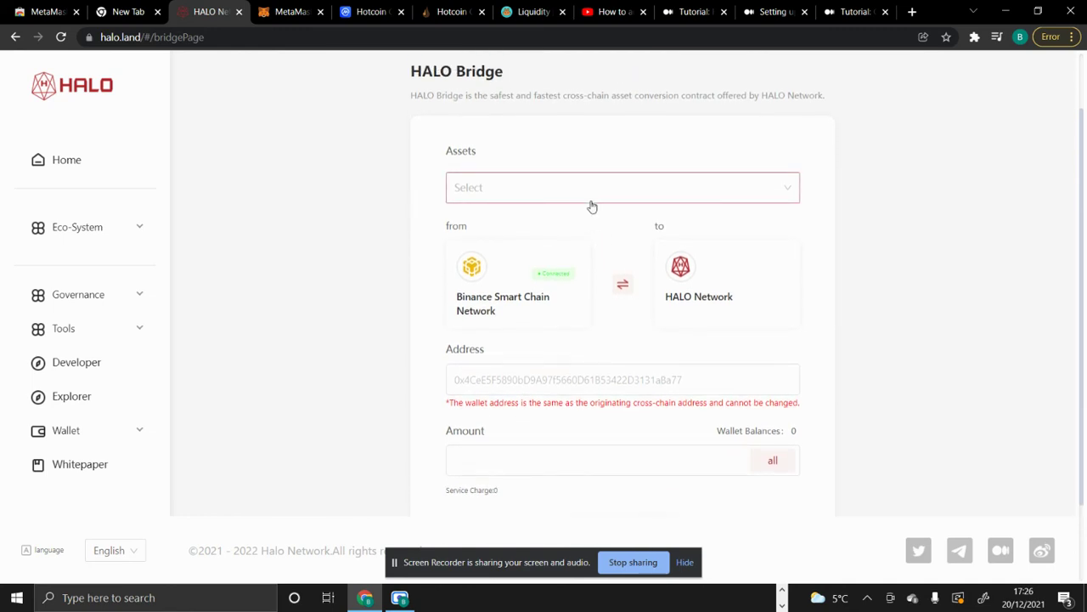
click(592, 204)
click(582, 256)
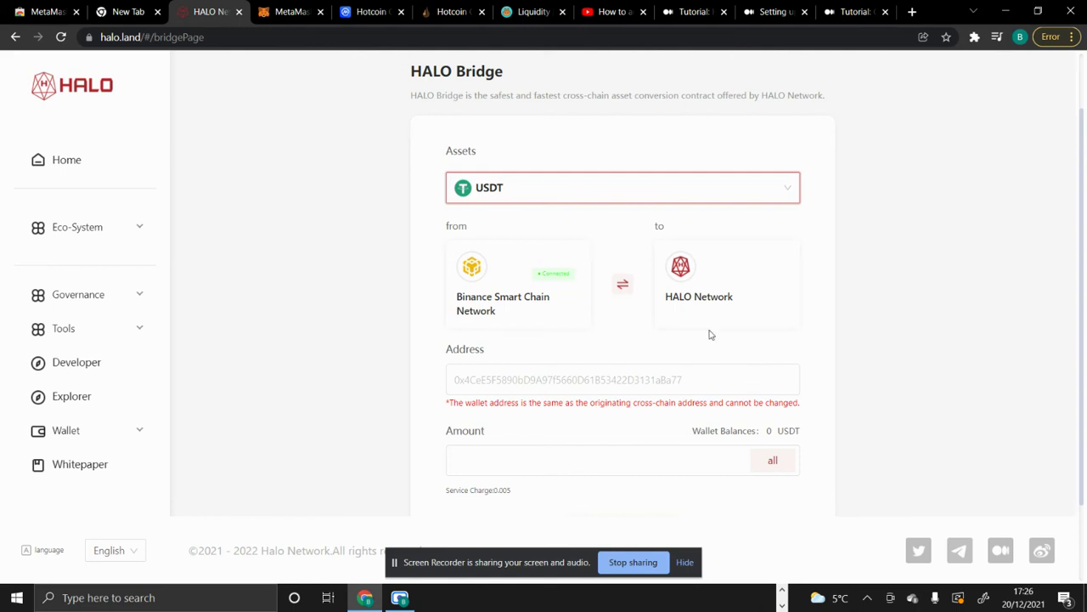
scroll(661, 260, up, 2)
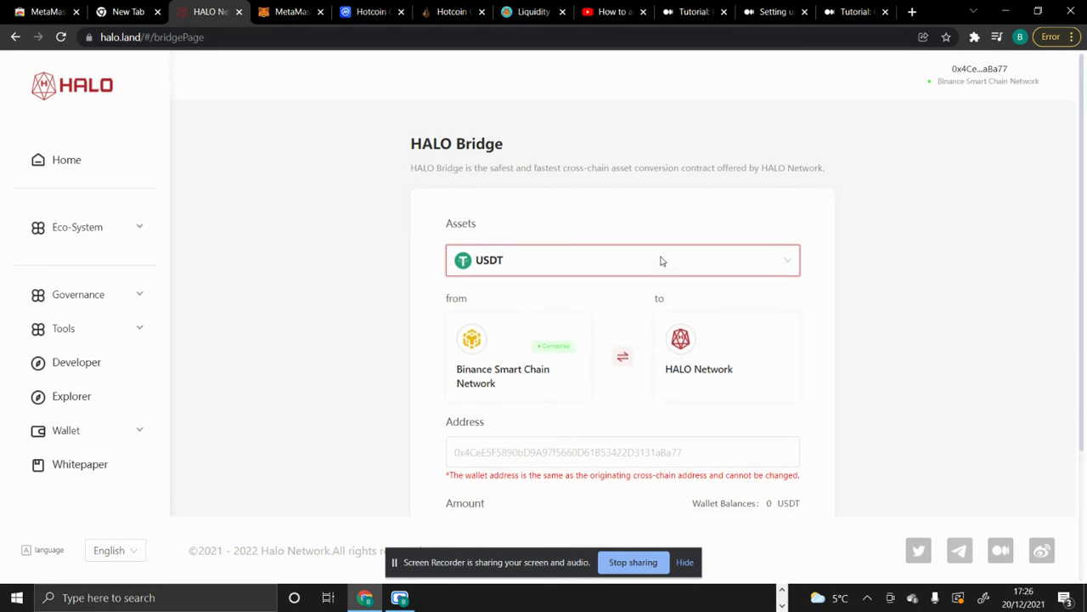
scroll(661, 261, down, 1)
scroll(661, 263, up, 1)
- Switch MetaMask to HALO Mainnet, showing 54.037 USDT and 0.0095 HO
click(290, 26)
click(763, 80)
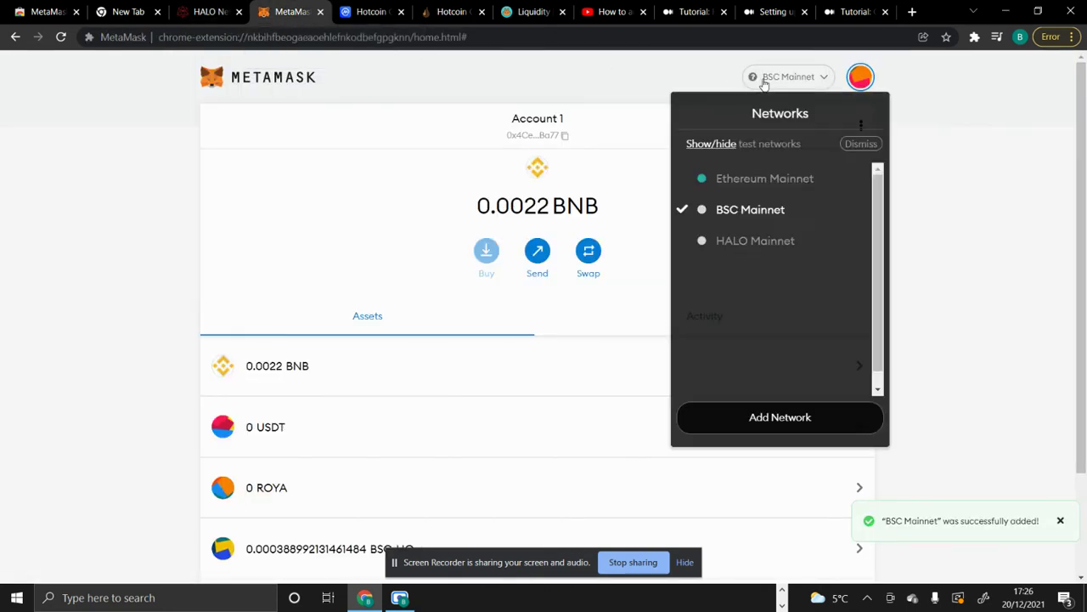
click(769, 244)
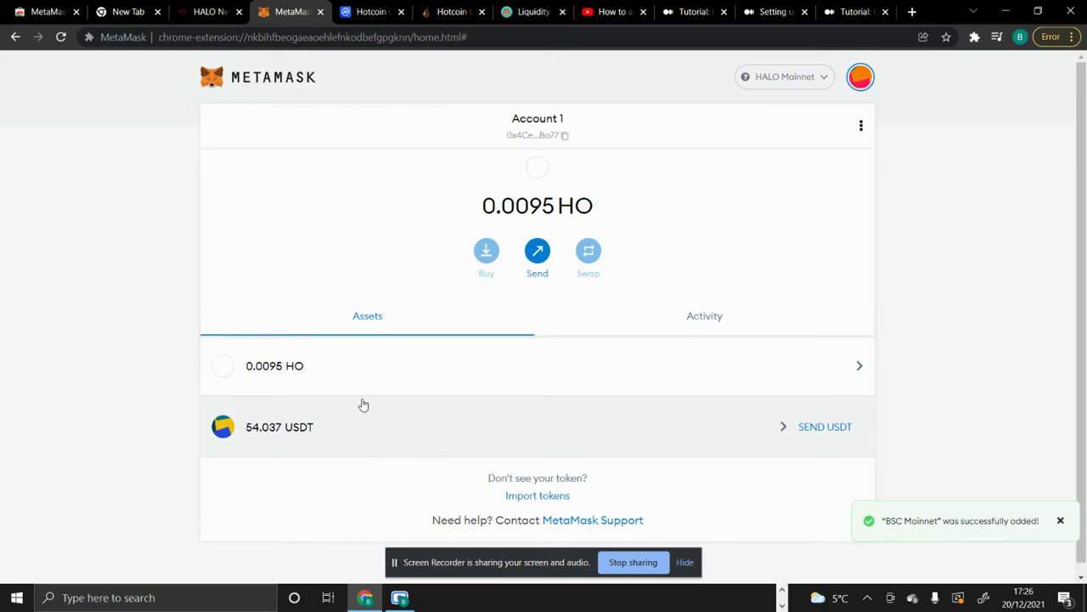
- Select USDT on HALO Bridge to show the 54.0375 USDT balance, then go to HOSWAP
click(203, 13)
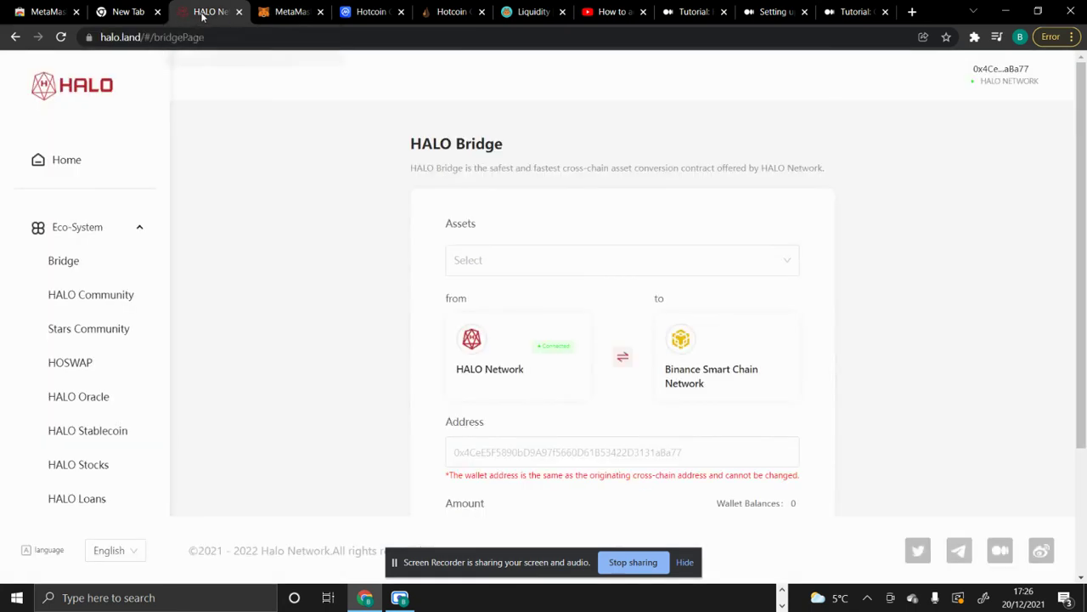
scroll(838, 275, down, 1)
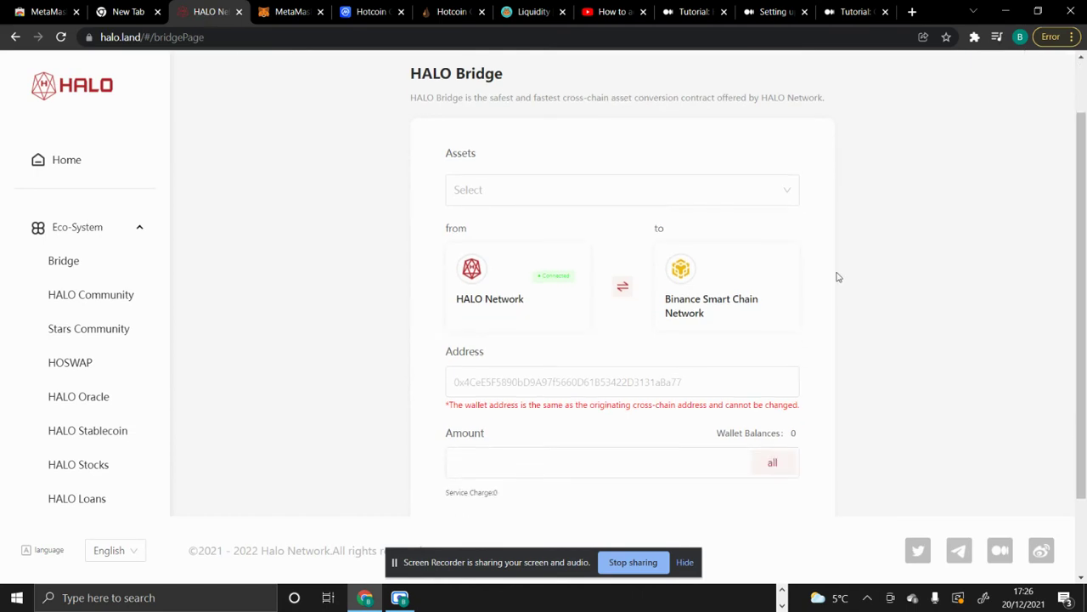
click(619, 196)
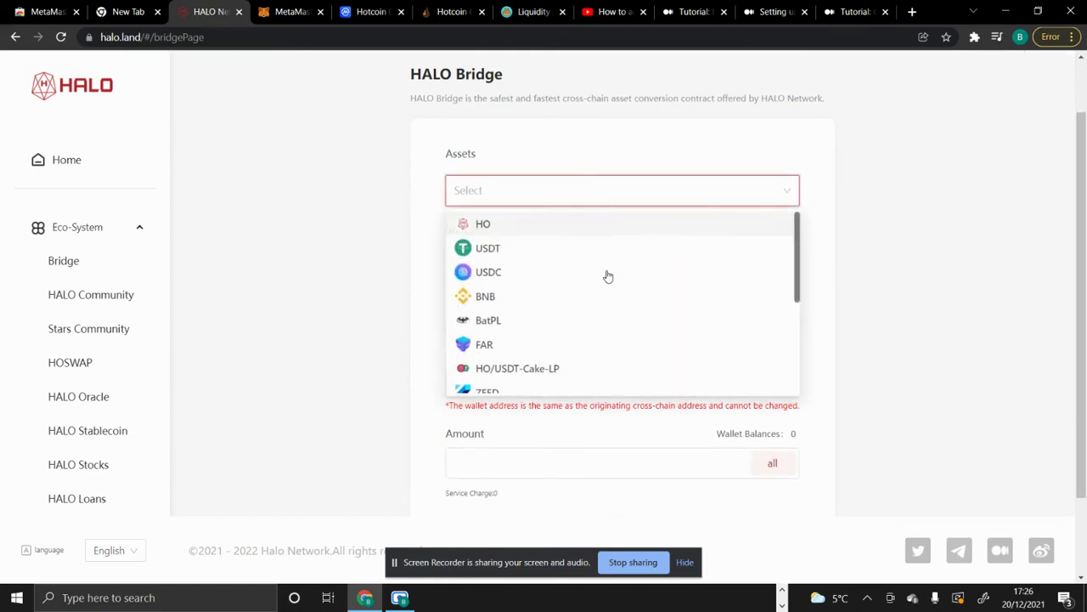
click(584, 249)
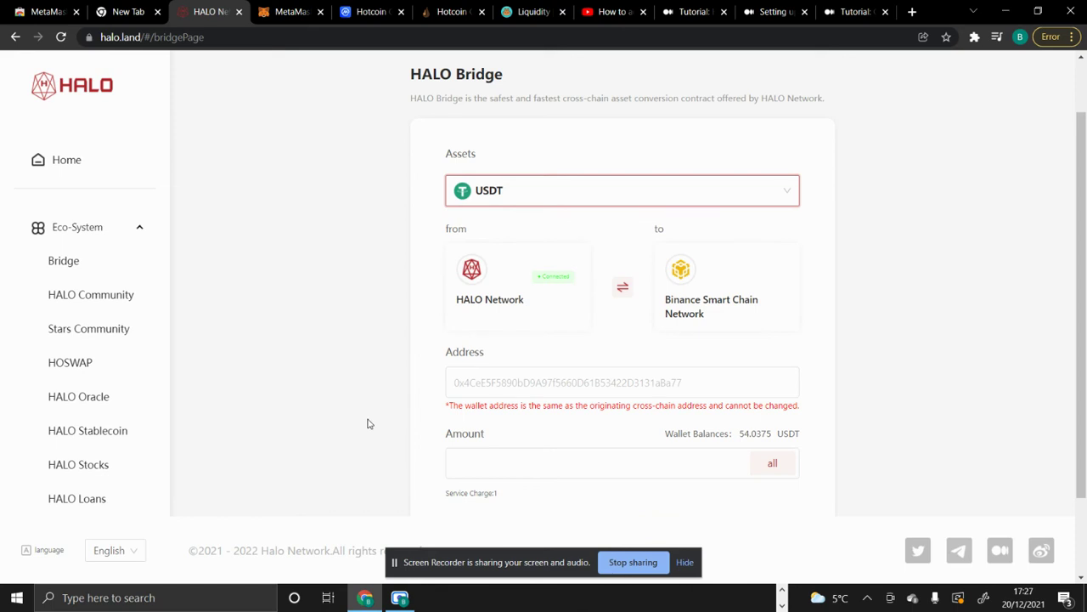
click(98, 373)
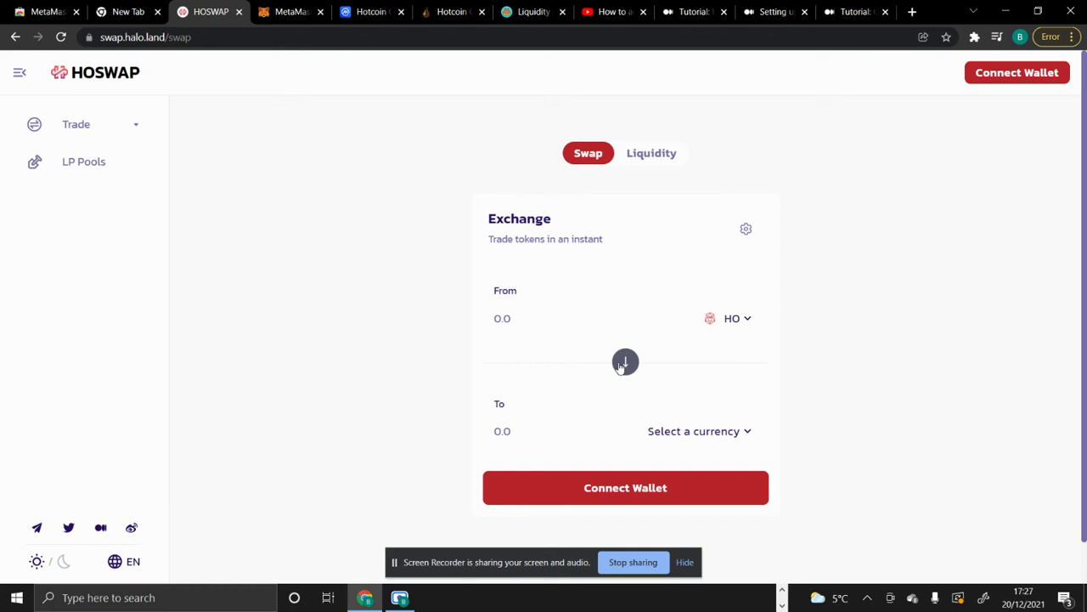
- Look through HOSWAP's token list without choosing, then view the HO/USDT, HOS/HO and BSC-HO/USDT LP pools
click(745, 326)
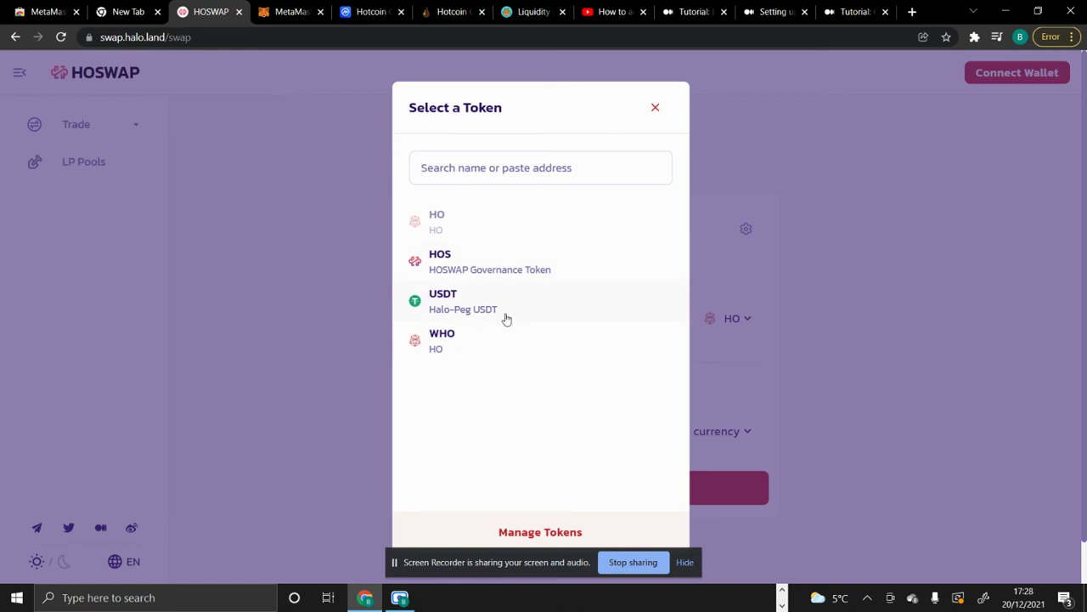
click(813, 276)
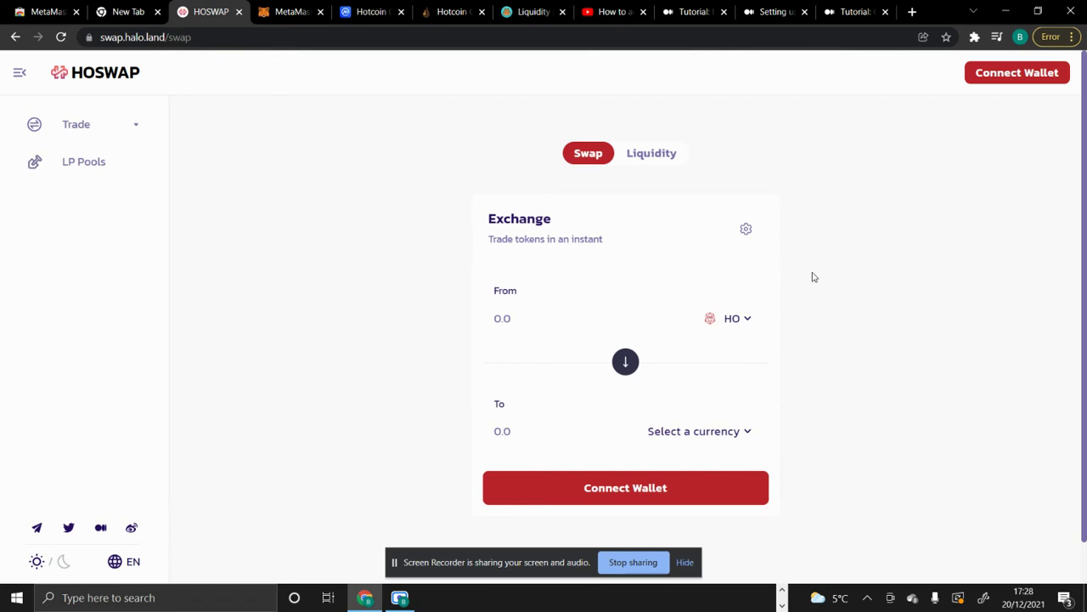
click(62, 166)
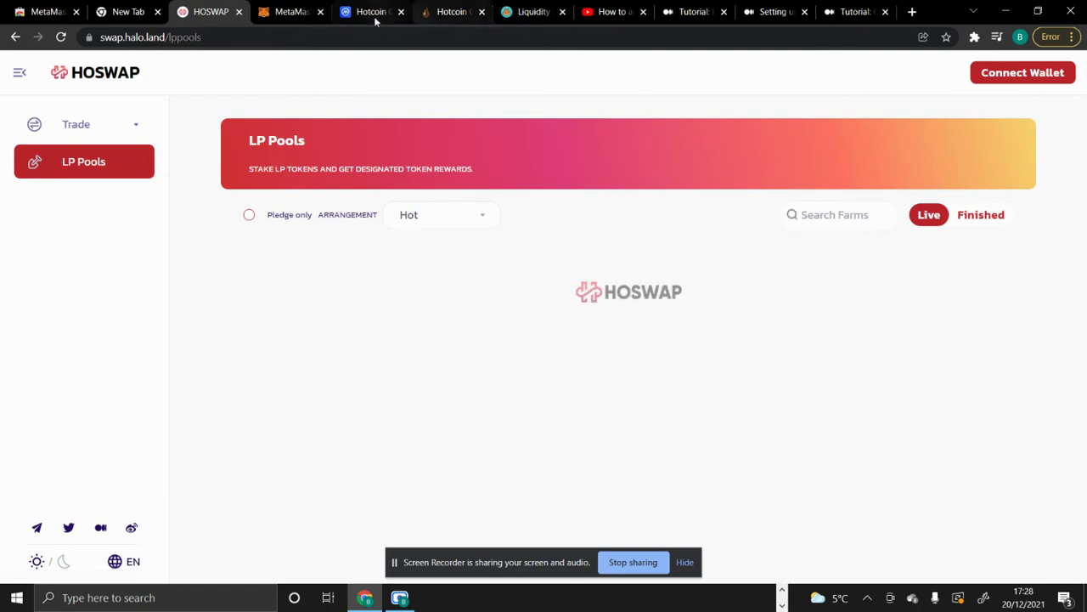
click(296, 16)
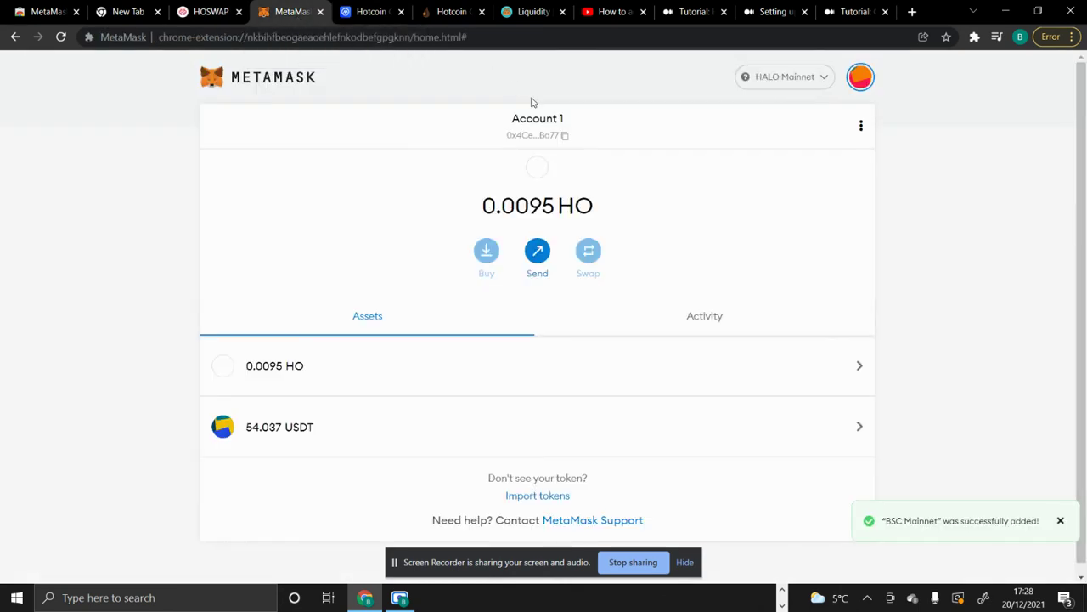
click(208, 12)
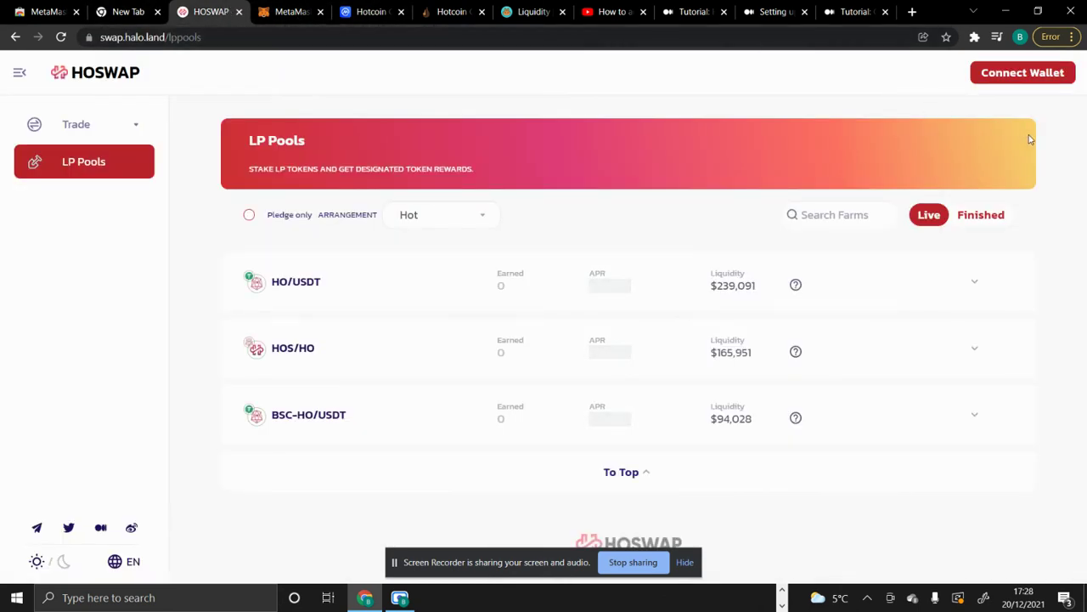
- Connect the MetaMask account to HOSWAP, showing 10.718 staked LP and 0.41 HOS earned, then go back
click(1064, 72)
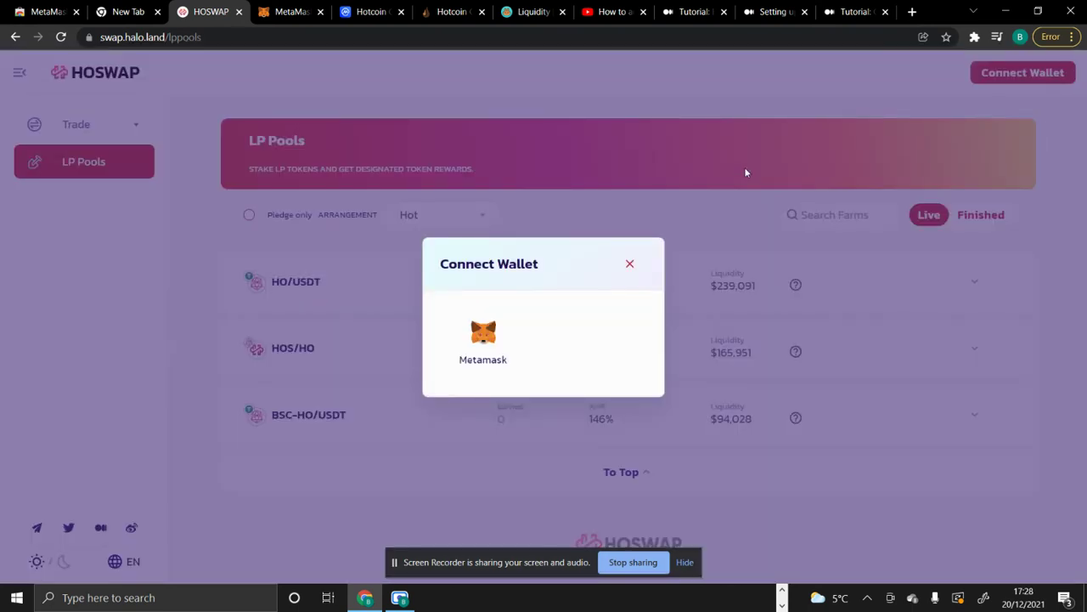
click(510, 336)
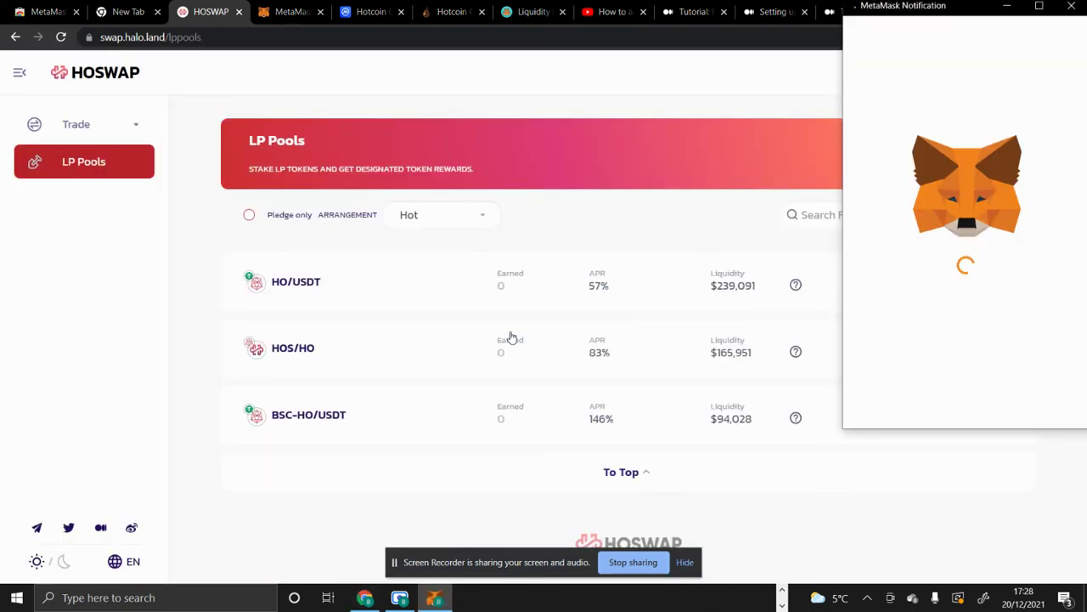
click(1031, 400)
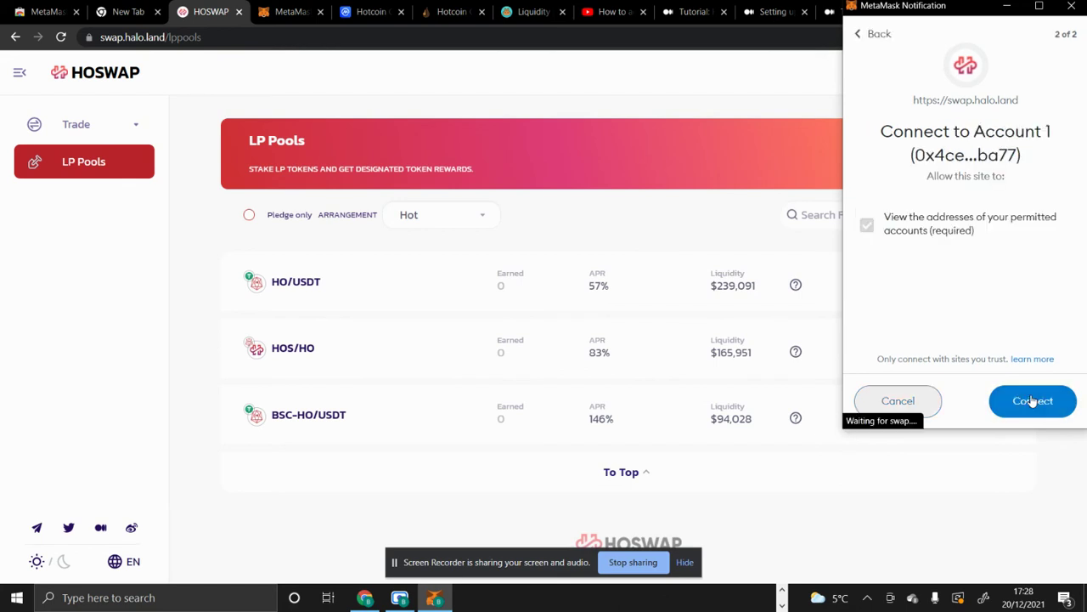
click(1051, 405)
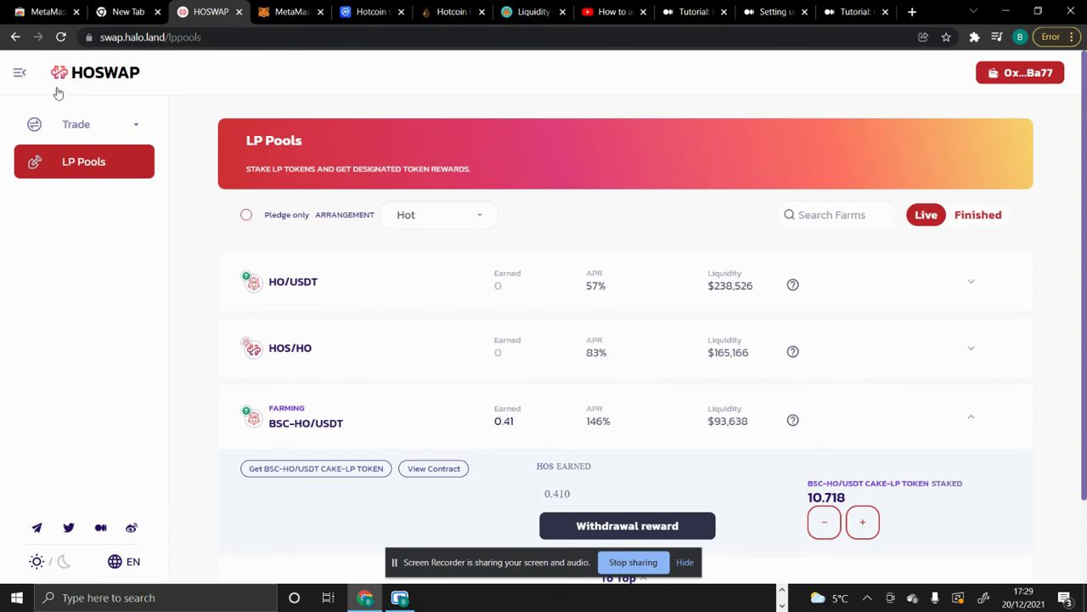
click(16, 37)
- Return to the halo.land home and open Governance's POS Node page, reviewing its 4495966.794 HO total pledge power
click(16, 37)
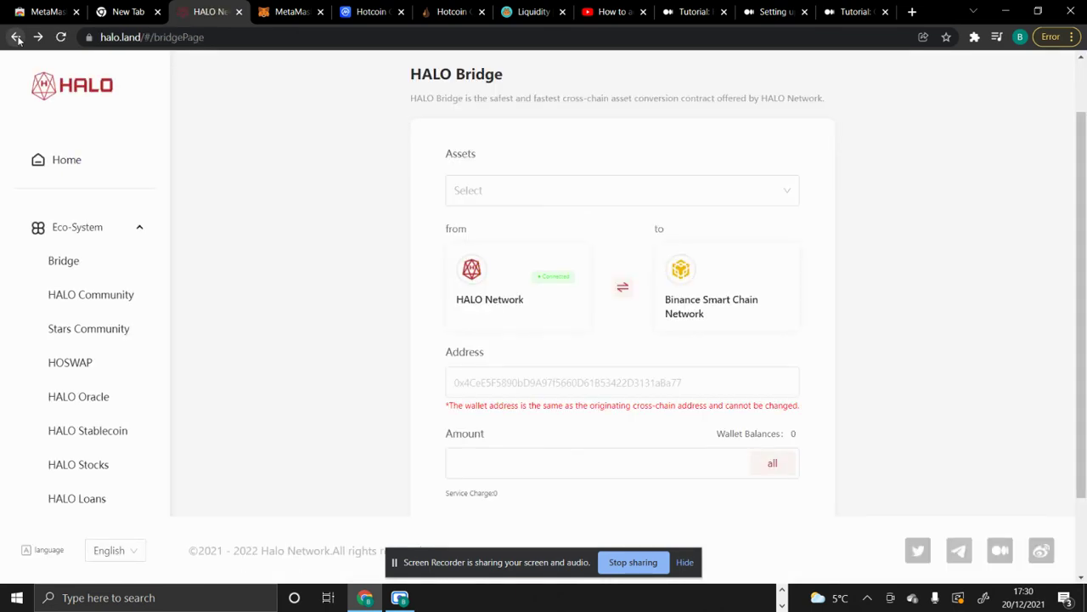
click(16, 38)
mouse_move(221, 92)
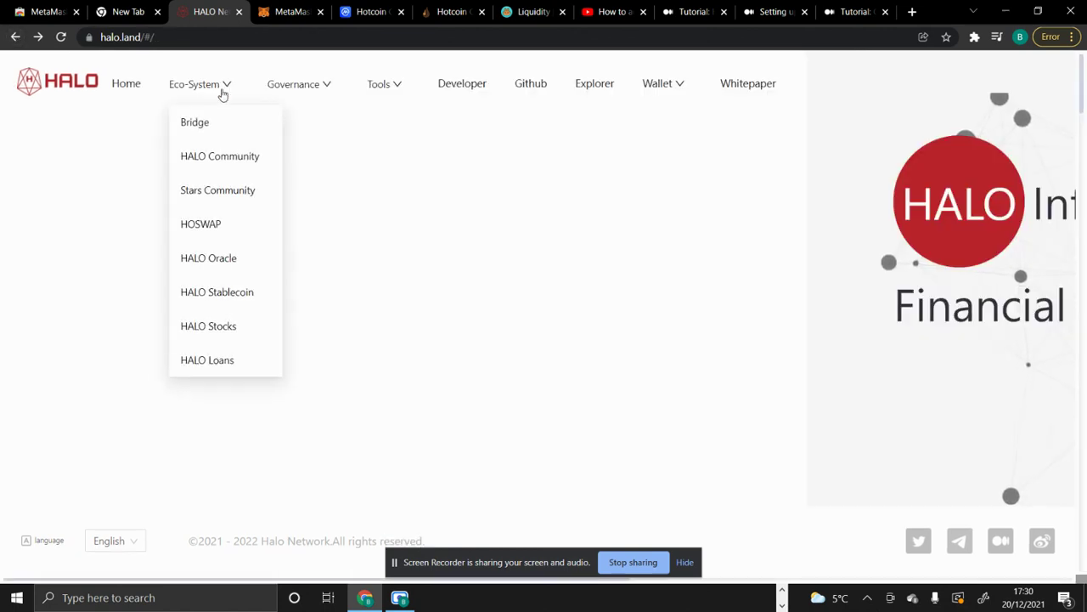
mouse_move(306, 168)
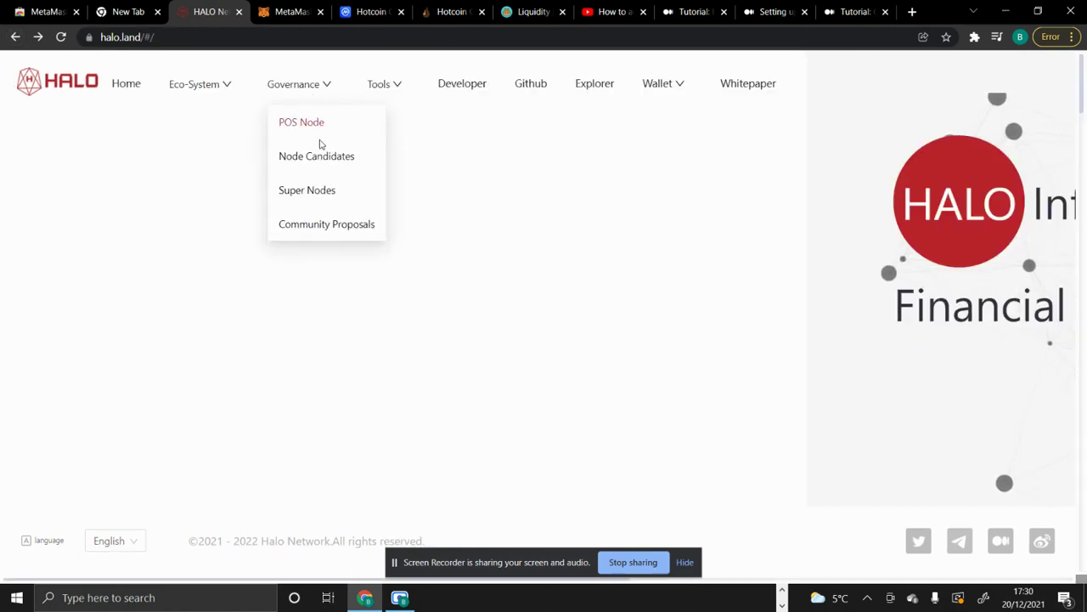
click(319, 133)
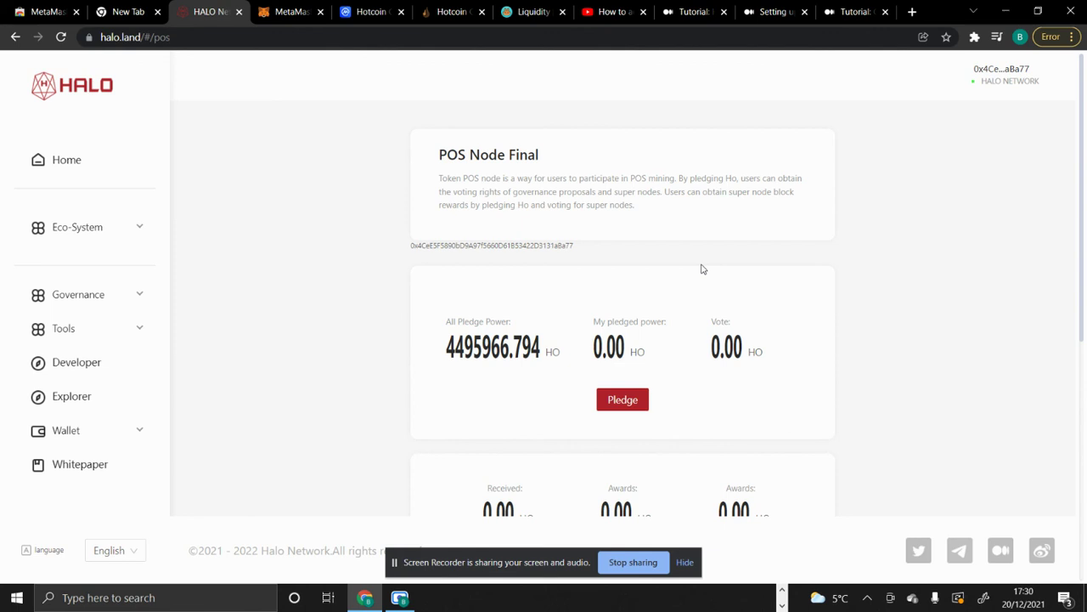
scroll(702, 269, down, 1)
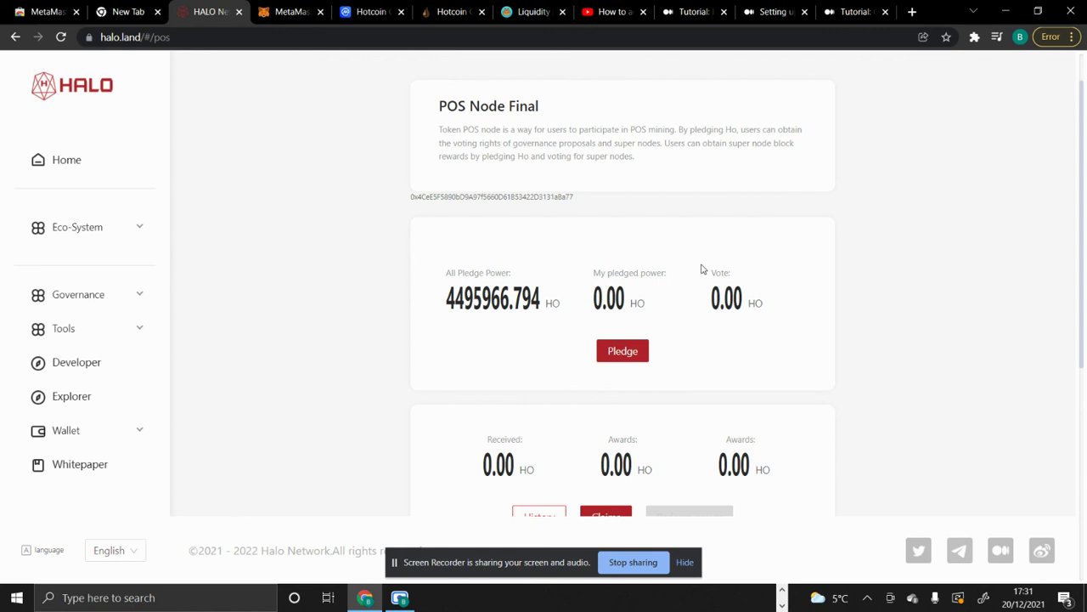
scroll(702, 269, down, 1)
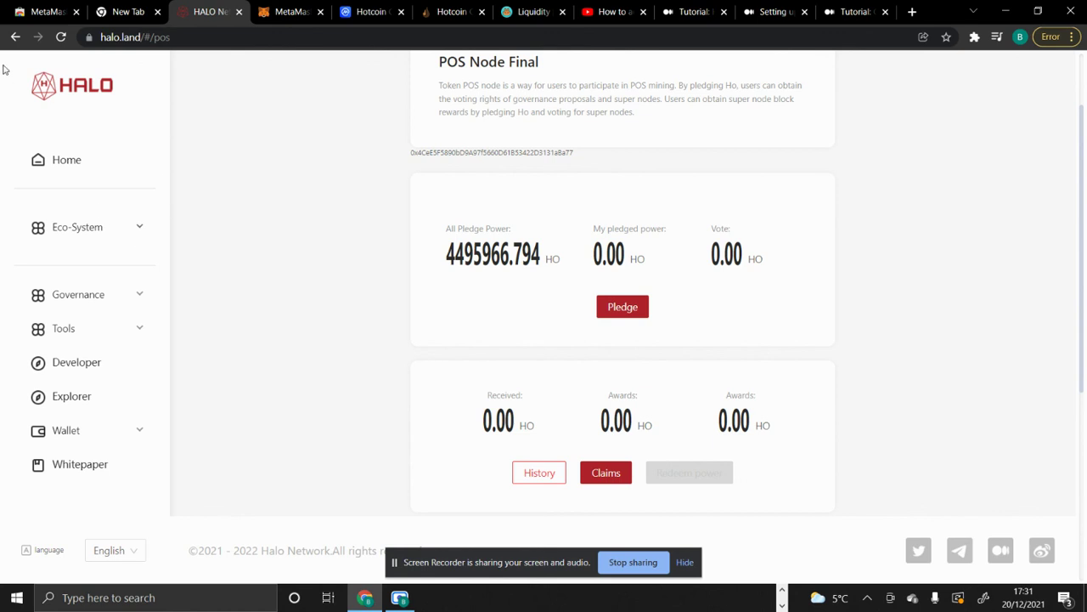
- From the halo.land home, open HALO Community under the Eco-System menu to reach the Activate user form
click(15, 36)
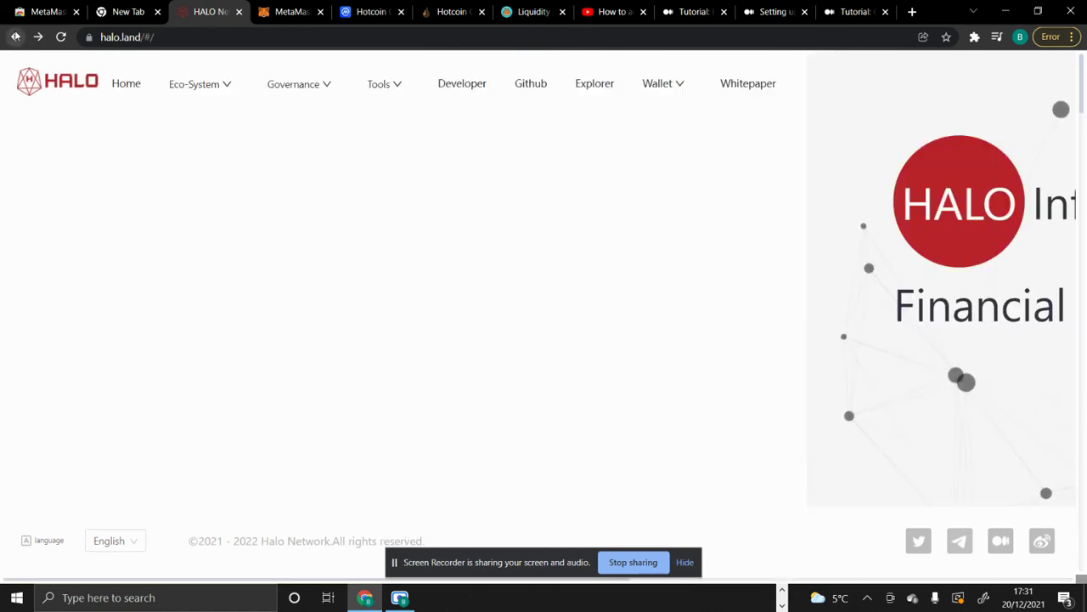
click(274, 88)
click(228, 93)
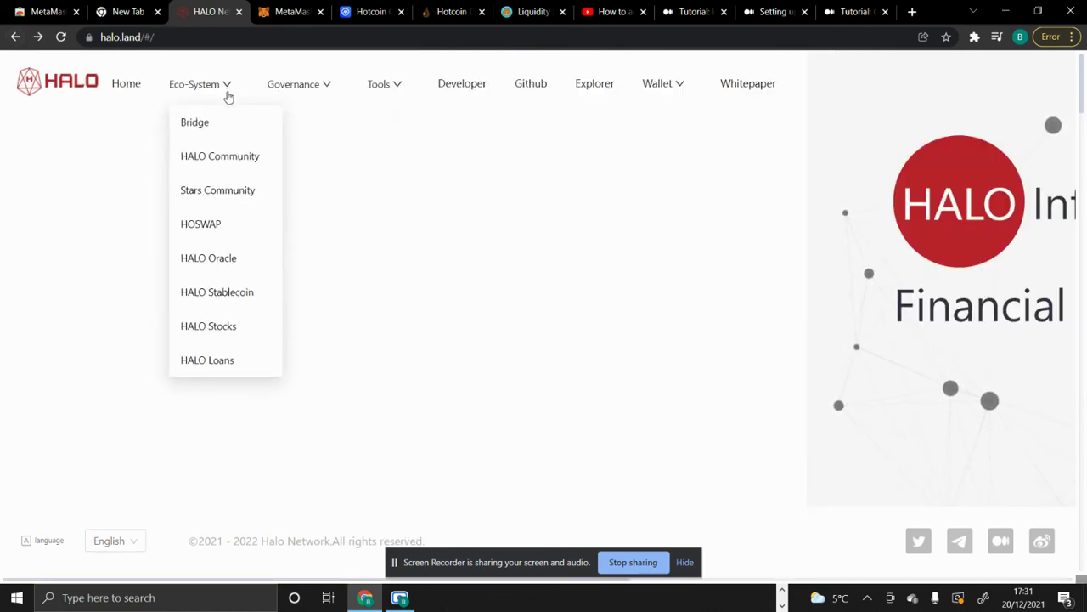
click(223, 170)
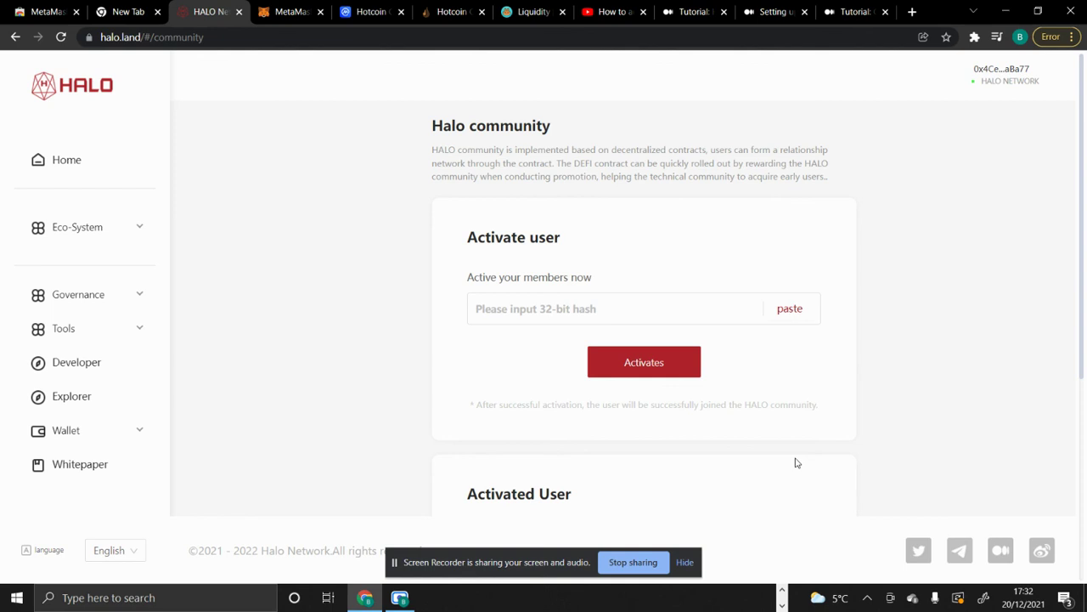
scroll(797, 463, down, 1)
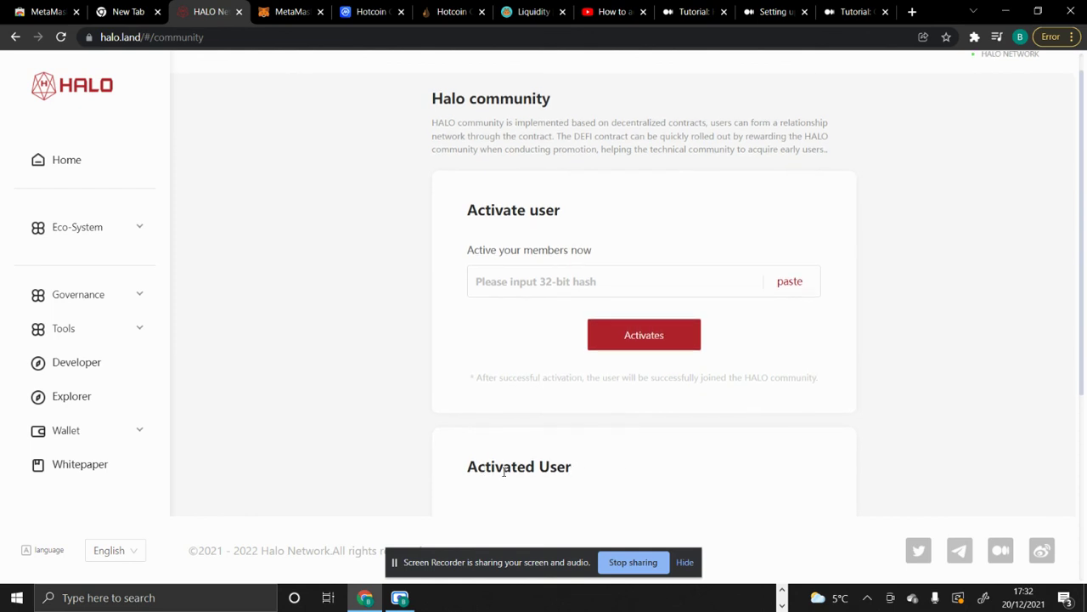